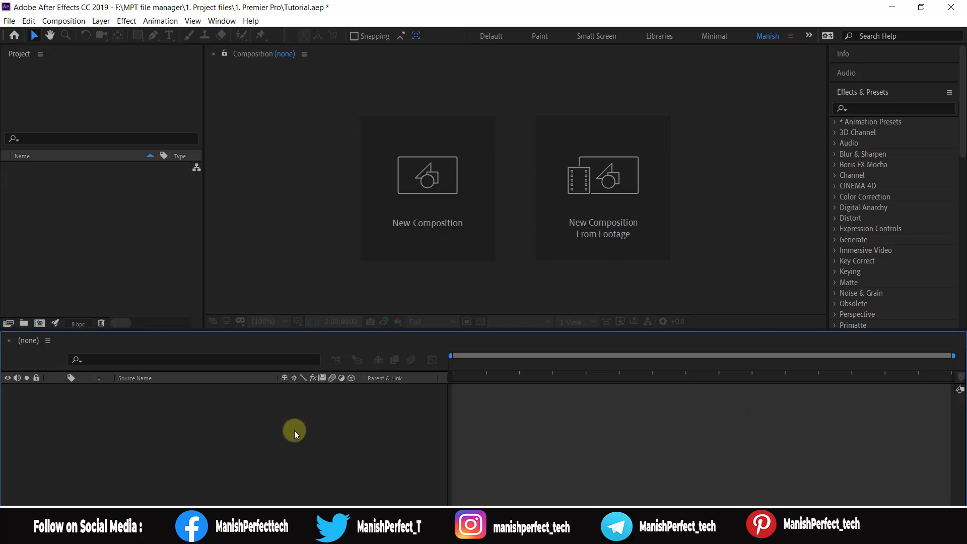
# Step: Open Composition Settings for a new composition (Comp 1, HDTV 1080 24) from the Project panel
pyautogui.click(40, 225)
pyautogui.rightClick(47, 205)
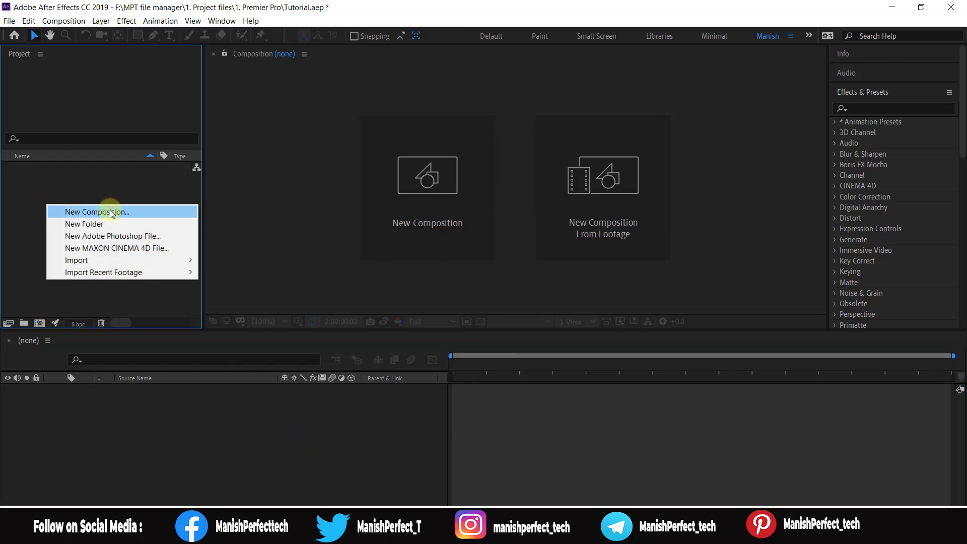
pyautogui.click(95, 184)
pyautogui.click(71, 23)
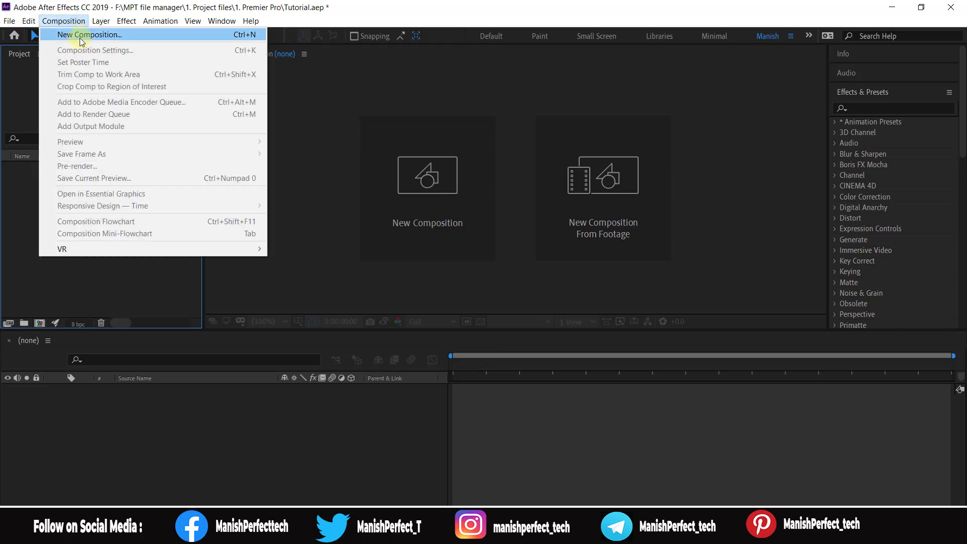
pyautogui.click(78, 35)
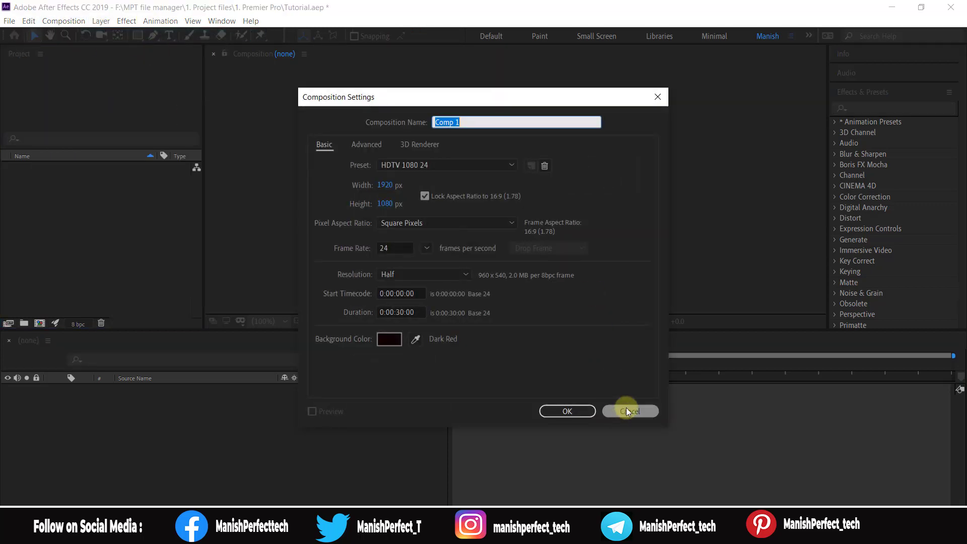
pyautogui.click(627, 411)
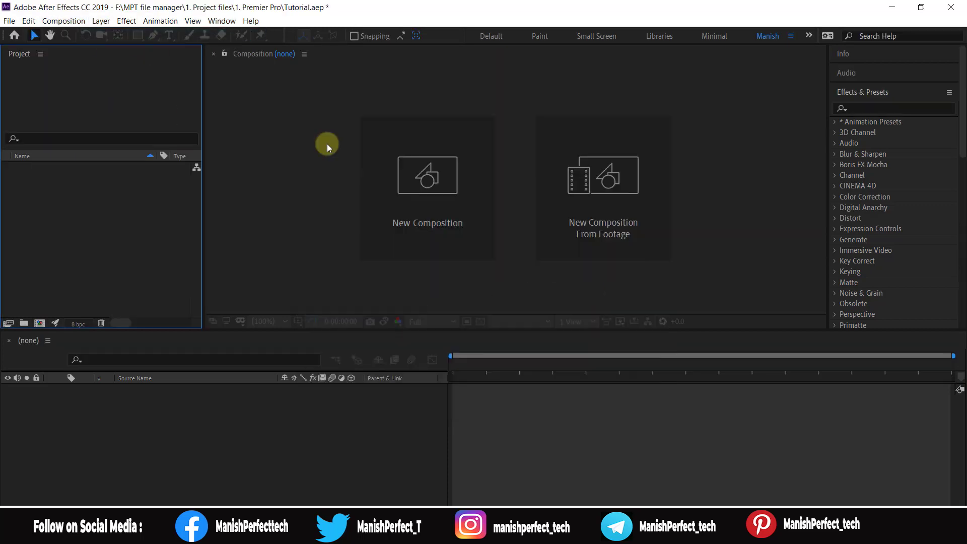
pyautogui.click(39, 323)
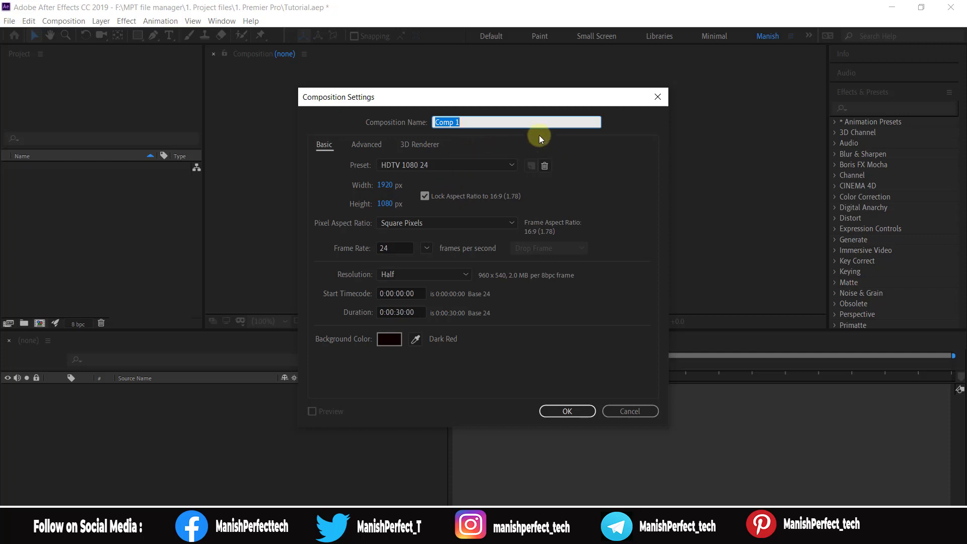
# Step: Name the composition 'Timeline panel' with Full resolution and 0:00:50:00 duration, and create it
pyautogui.press('BackSpace')
pyautogui.click(399, 248)
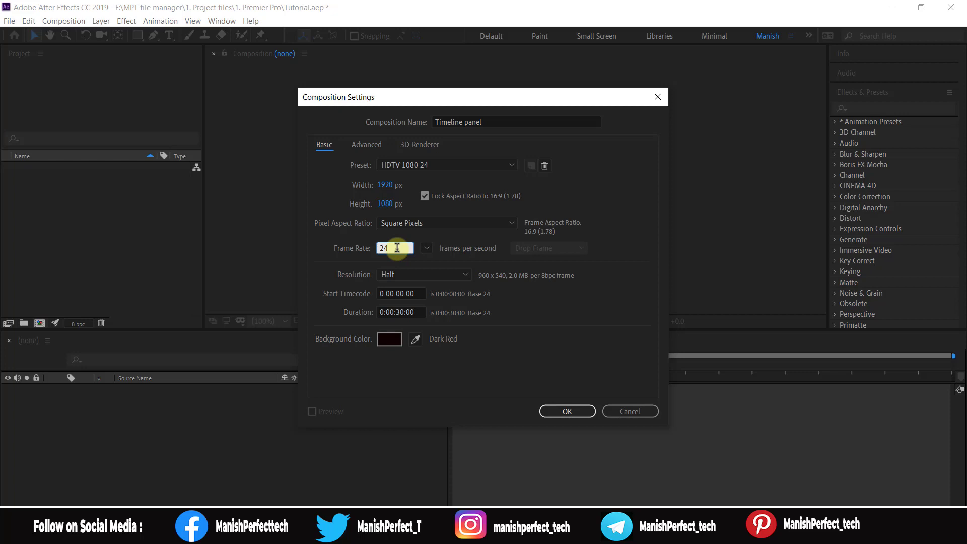
pyautogui.click(463, 274)
pyautogui.click(433, 286)
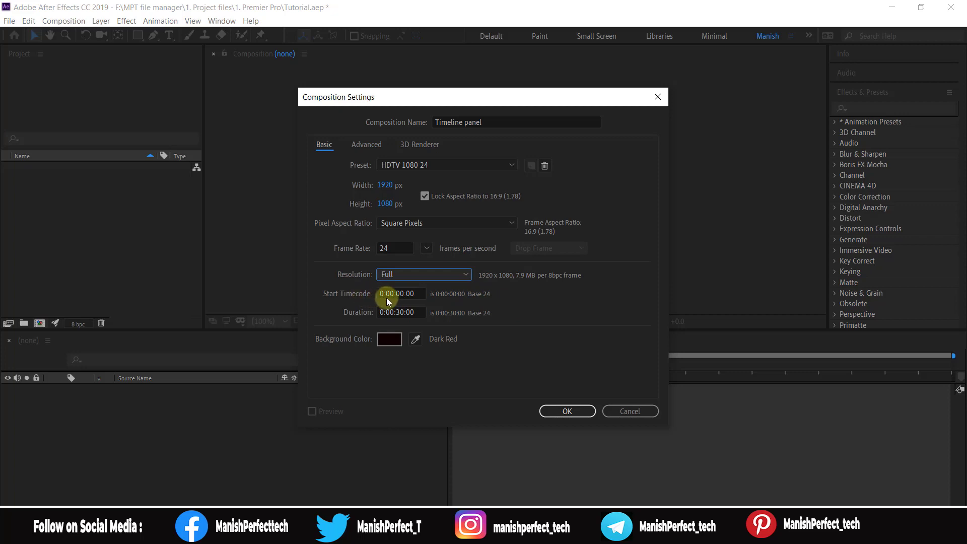
pyautogui.click(403, 313)
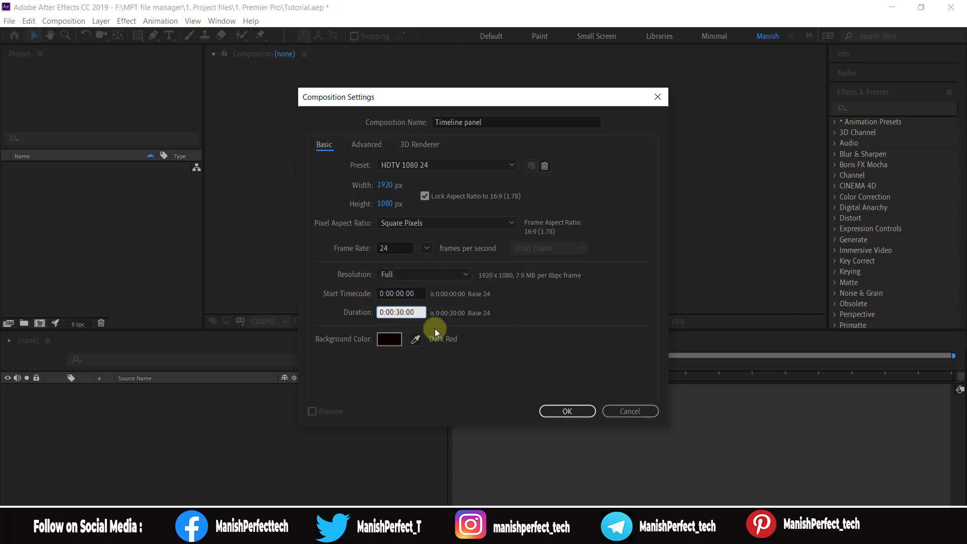
pyautogui.press('BackSpace')
pyautogui.press('BackSpace')
pyautogui.write('50')
pyautogui.click(514, 343)
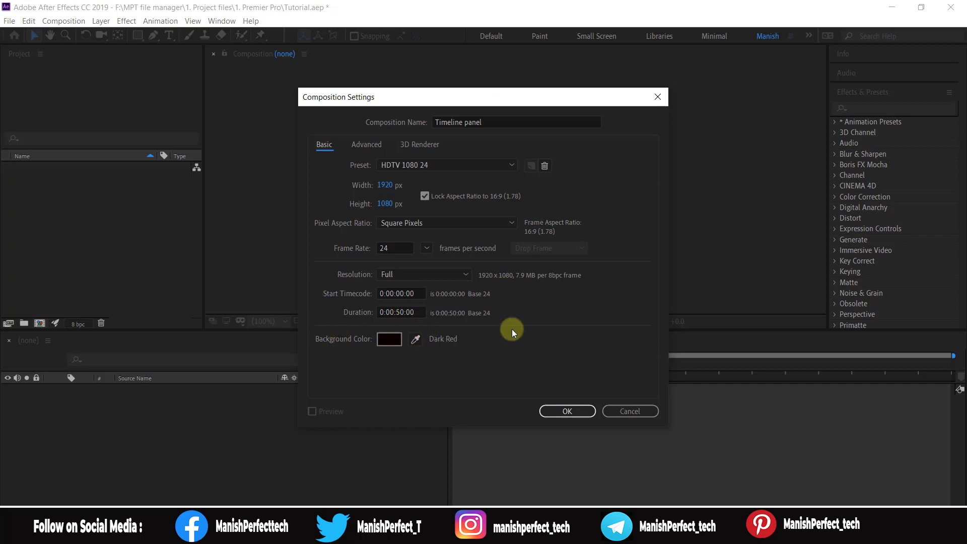
pyautogui.click(570, 412)
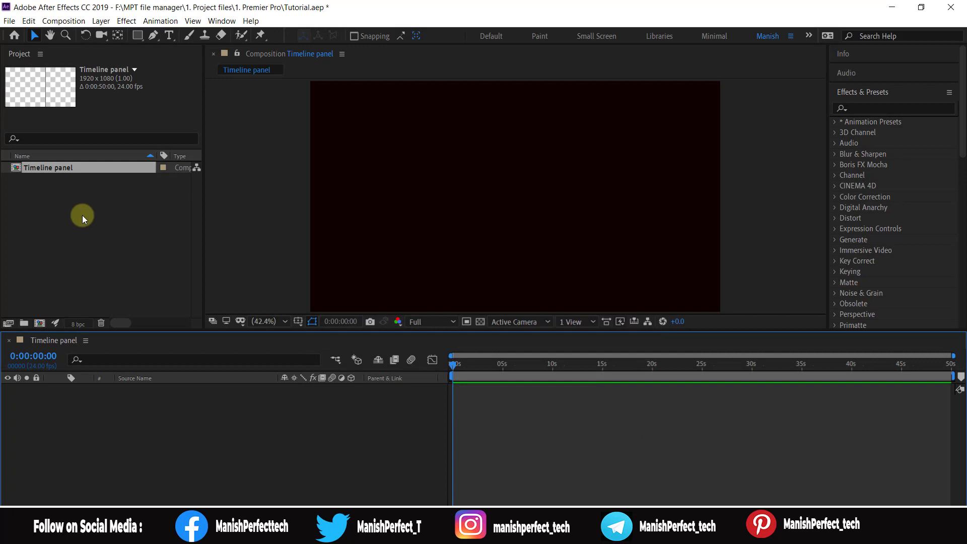
pyautogui.click(108, 208)
pyautogui.click(65, 167)
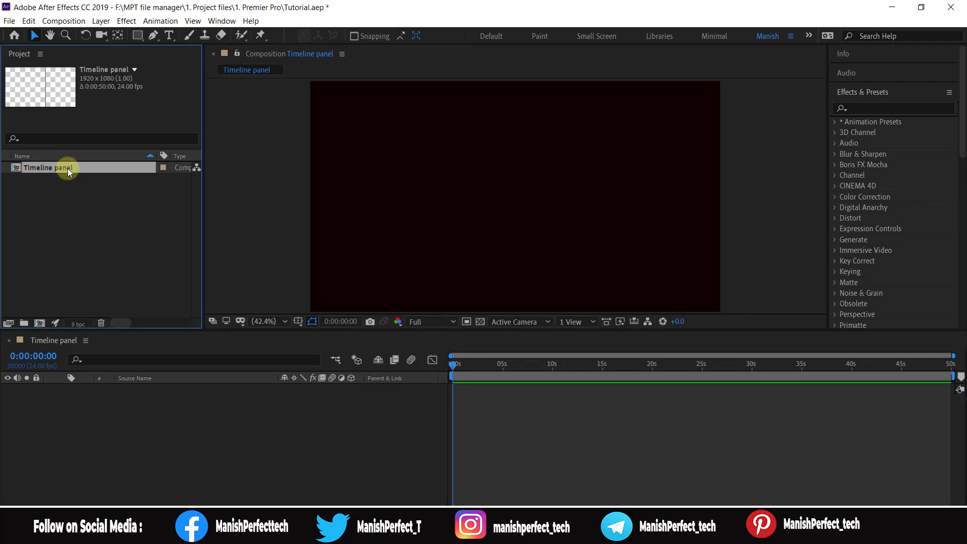
pyautogui.click(301, 455)
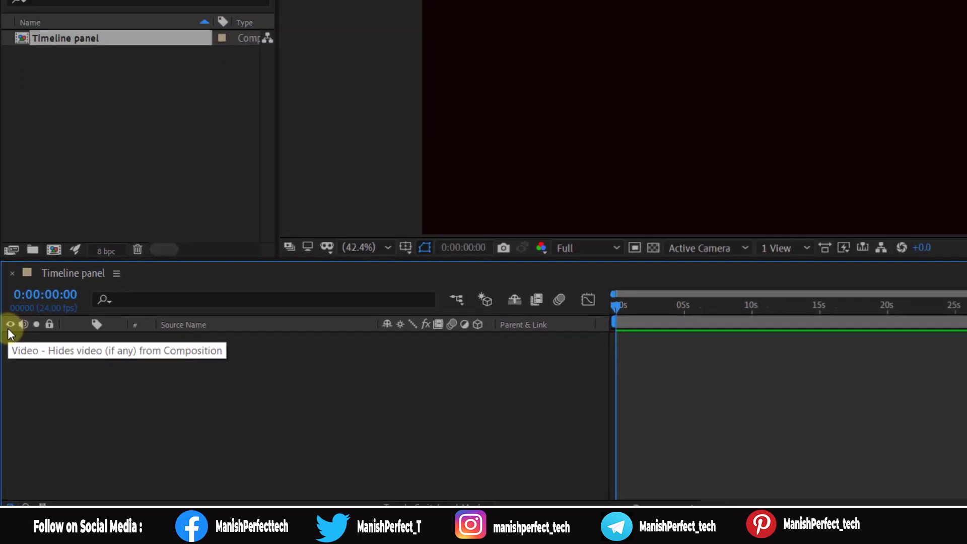
# Step: Add an empty text layer and a new Dark Green Solid 1 layer to the composition
pyautogui.rightClick(175, 407)
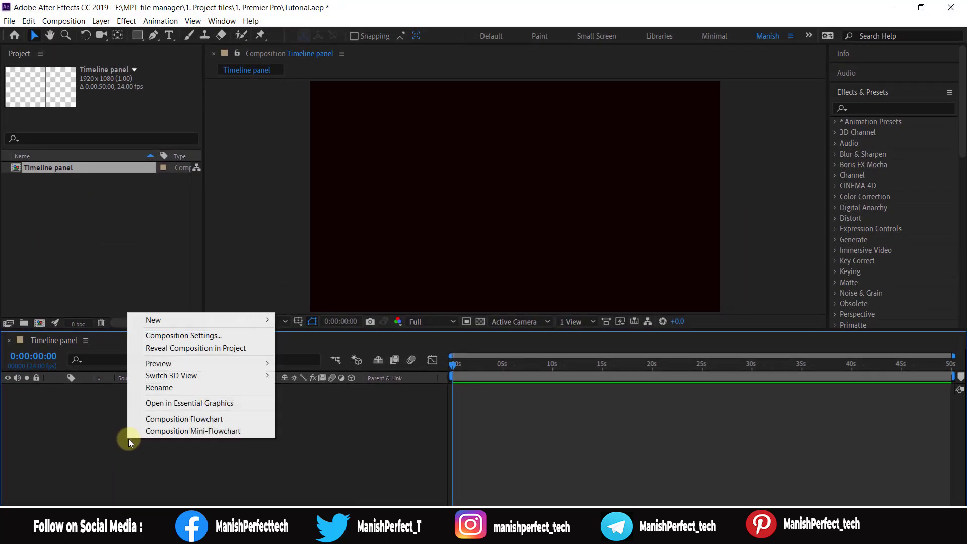
pyautogui.moveTo(184, 322)
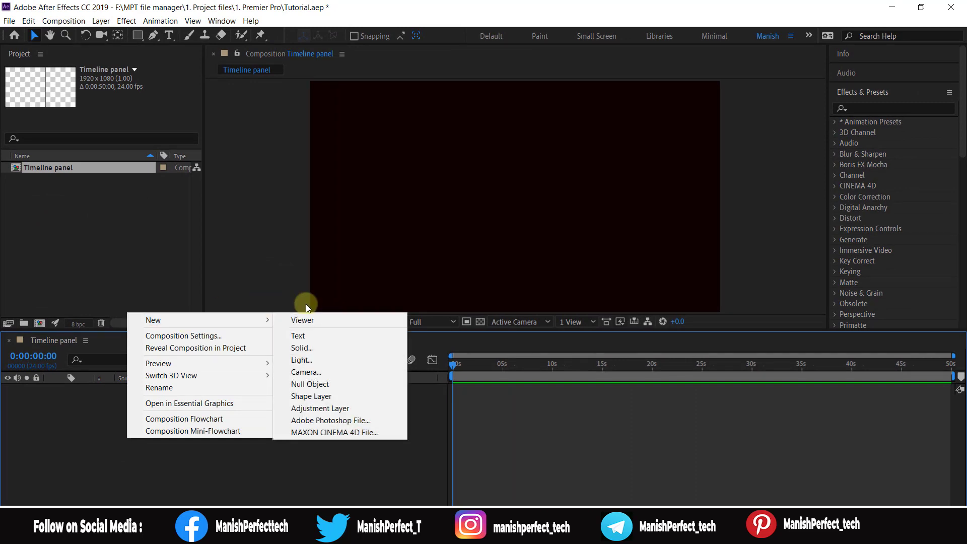
pyautogui.click(319, 337)
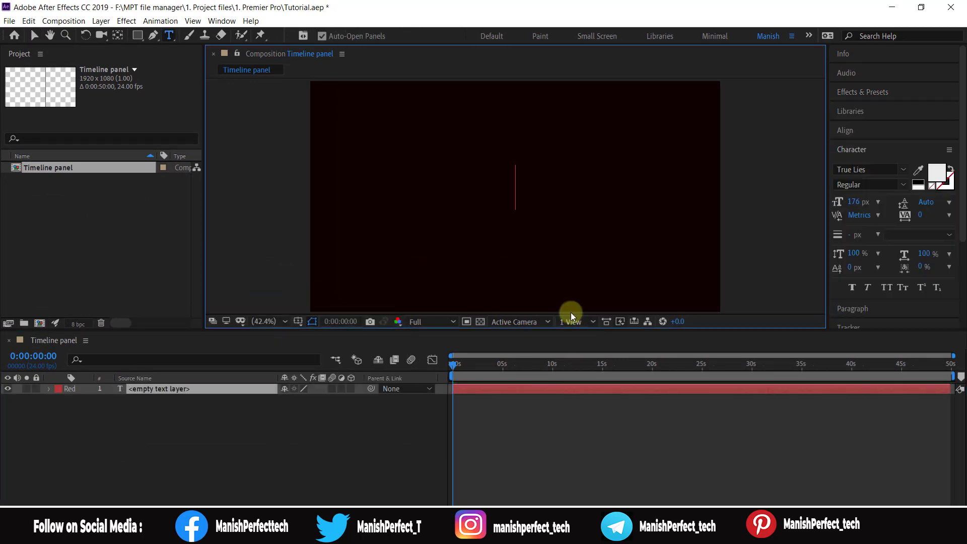
pyautogui.rightClick(155, 441)
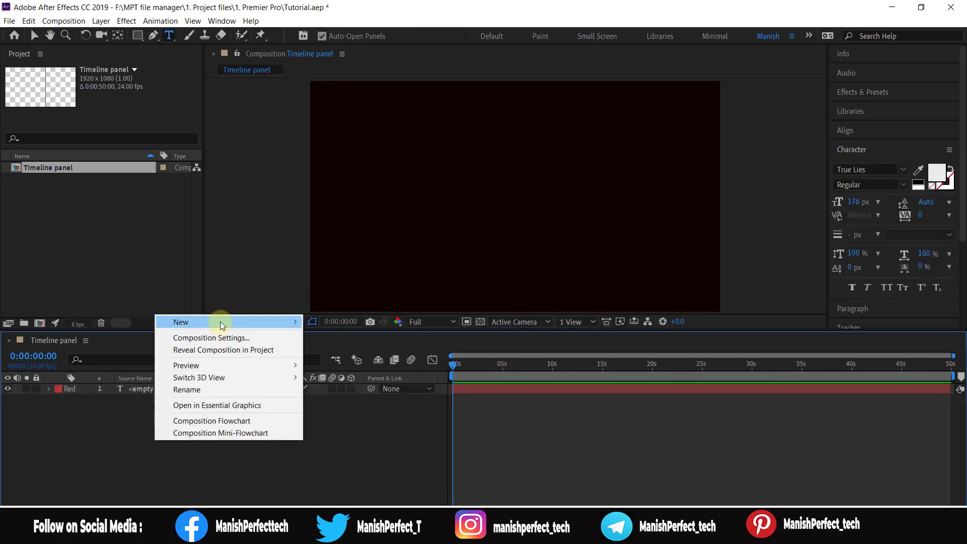
pyautogui.moveTo(222, 322)
pyautogui.click(330, 350)
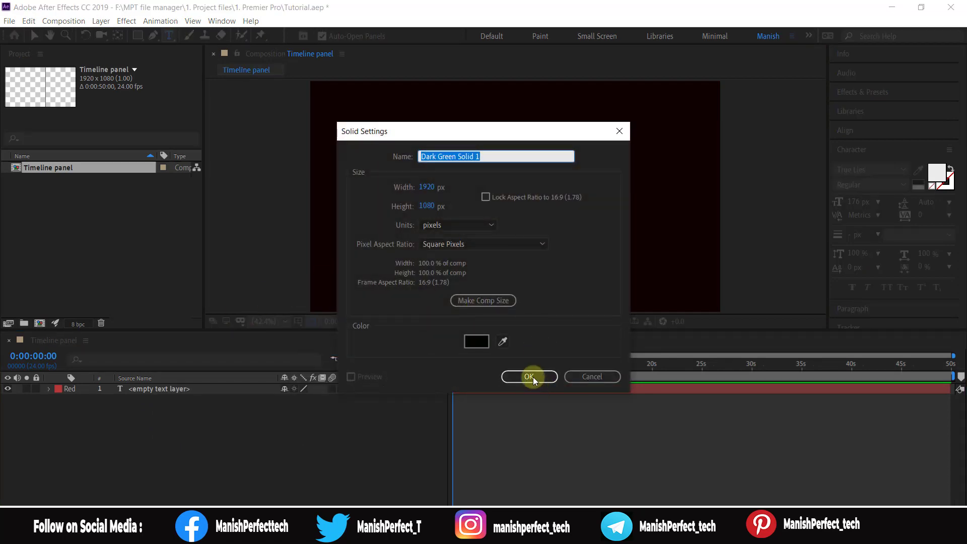
pyautogui.click(534, 377)
# Step: Import EqY3Td-VEAlhqPA.jpg and drag it into the timeline as layer 3
pyautogui.doubleClick(39, 249)
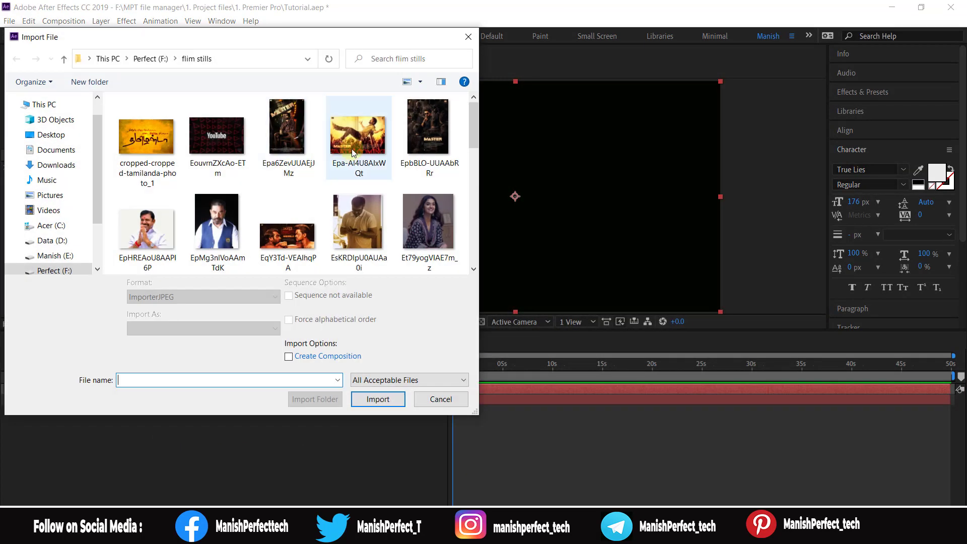
pyautogui.doubleClick(292, 247)
pyautogui.moveTo(49, 166); pyautogui.dragTo(88, 427)
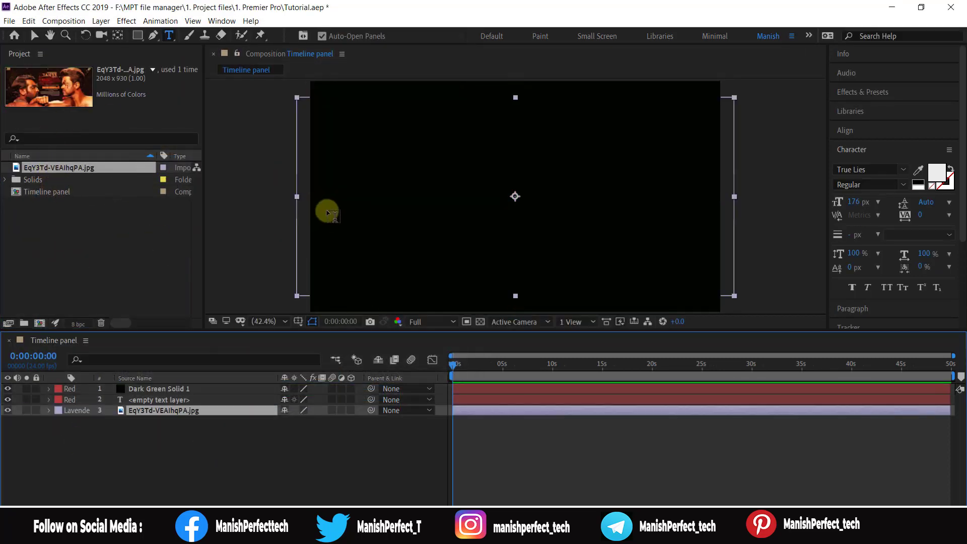
pyautogui.click(207, 470)
pyautogui.click(145, 413)
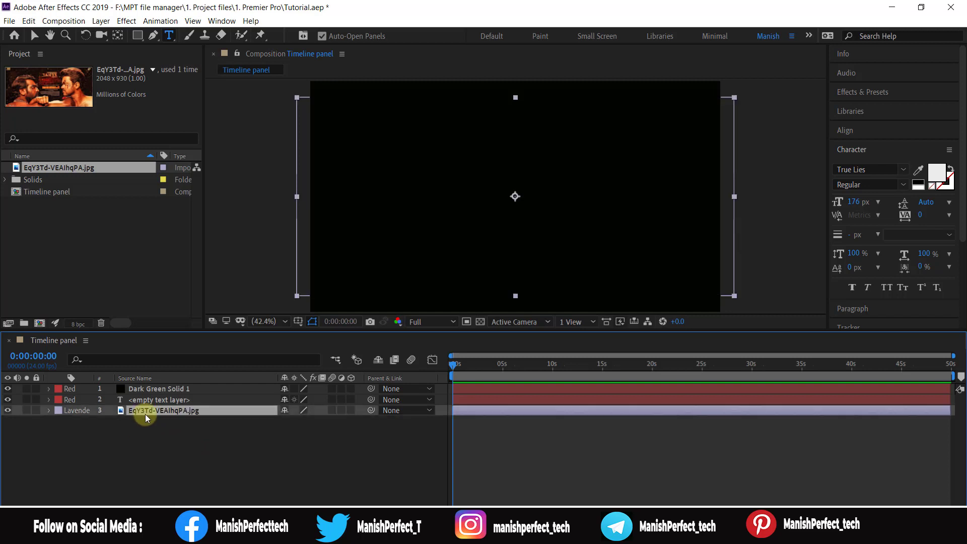
pyautogui.click(223, 452)
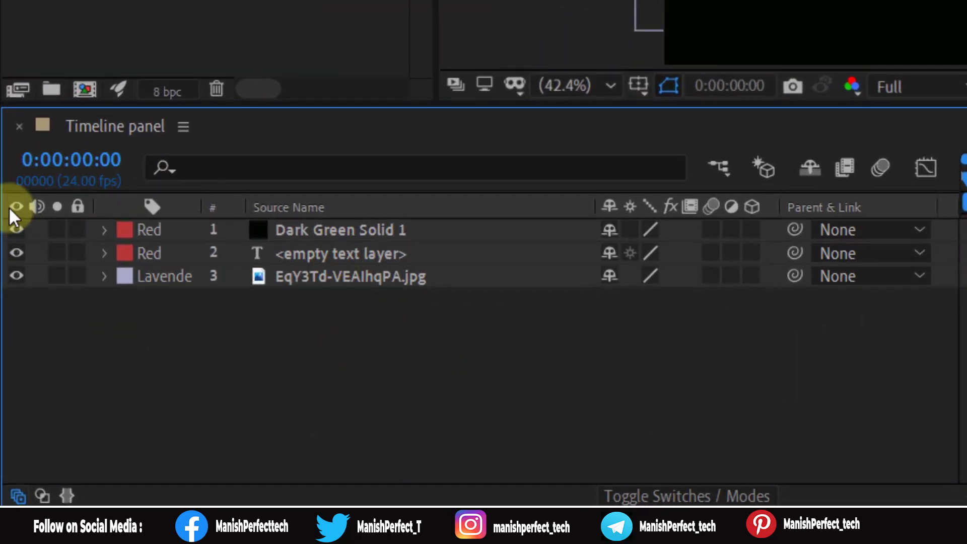
pyautogui.click(16, 230)
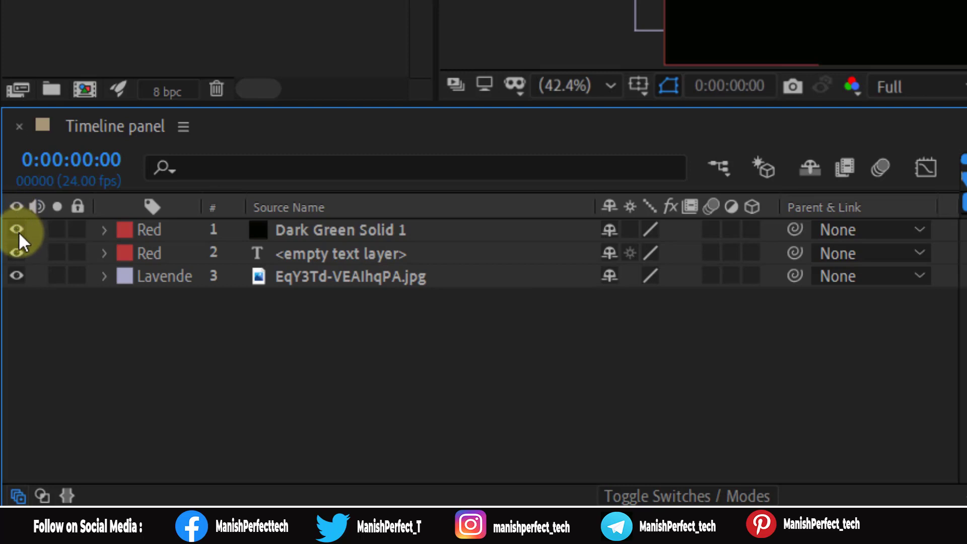
pyautogui.click(13, 229)
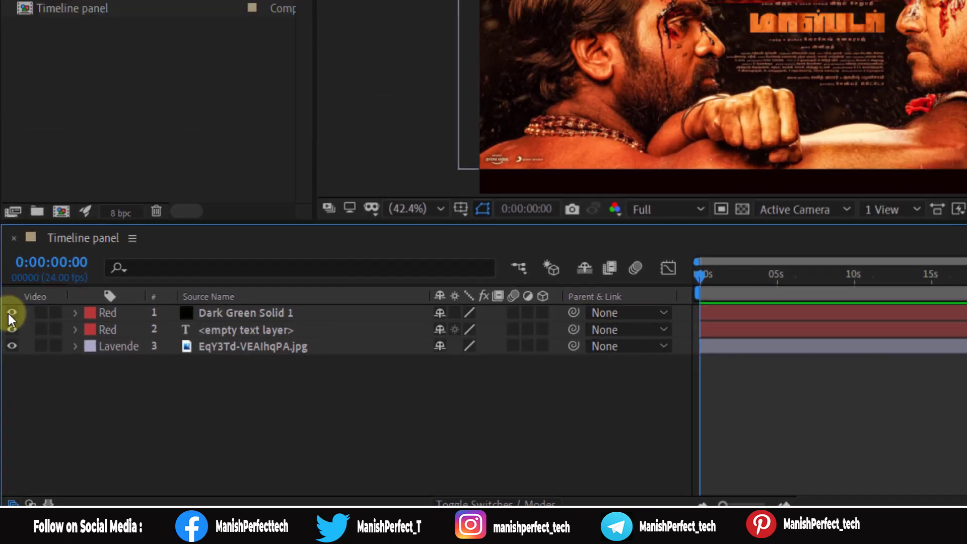
pyautogui.click(17, 230)
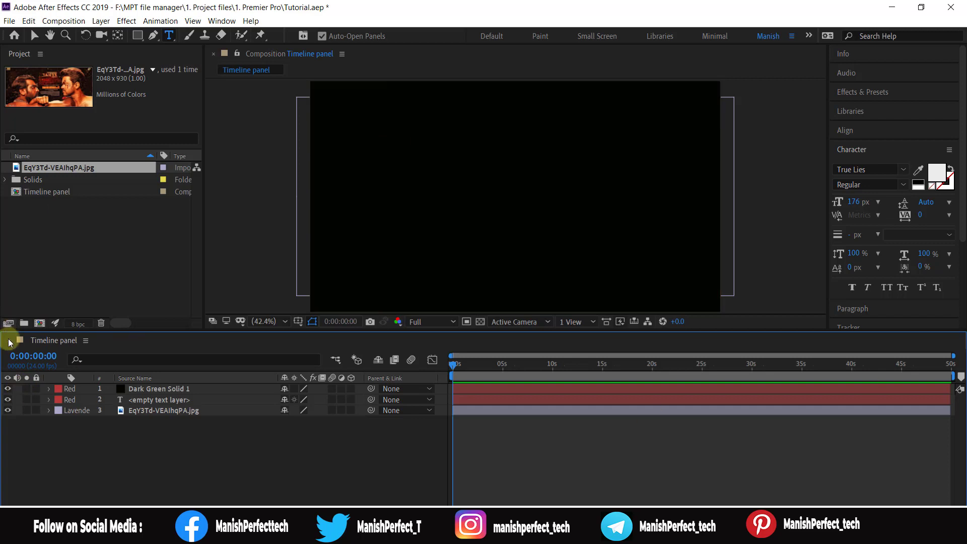
pyautogui.click(8, 388)
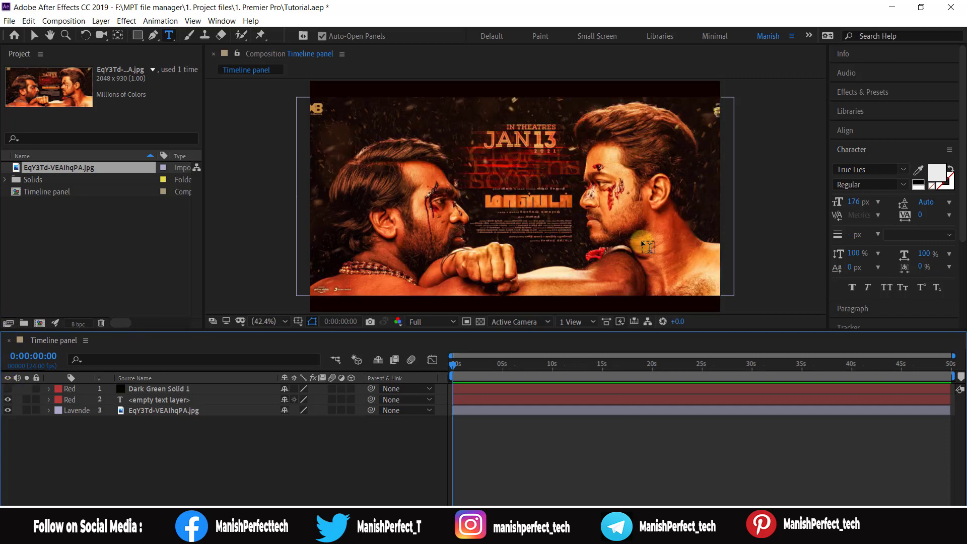
pyautogui.click(8, 390)
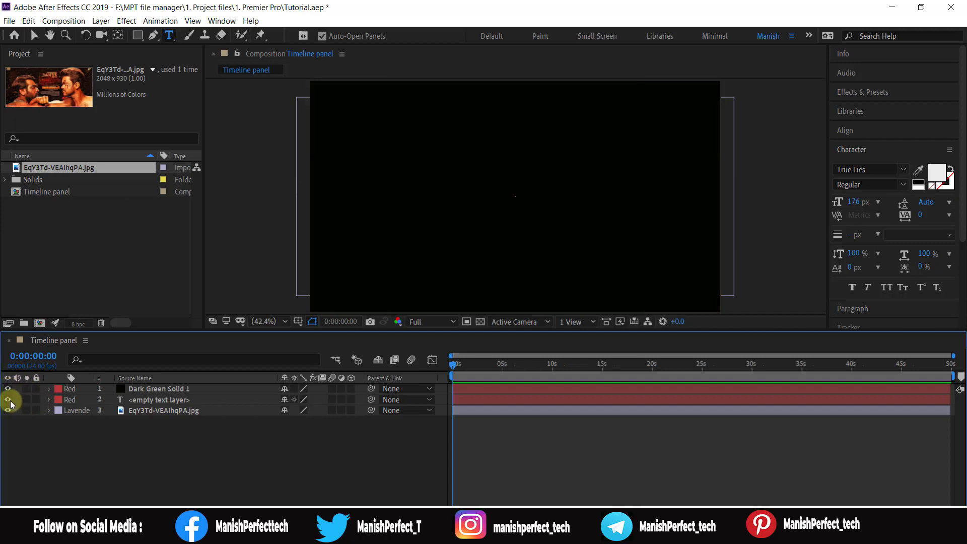
pyautogui.click(153, 400)
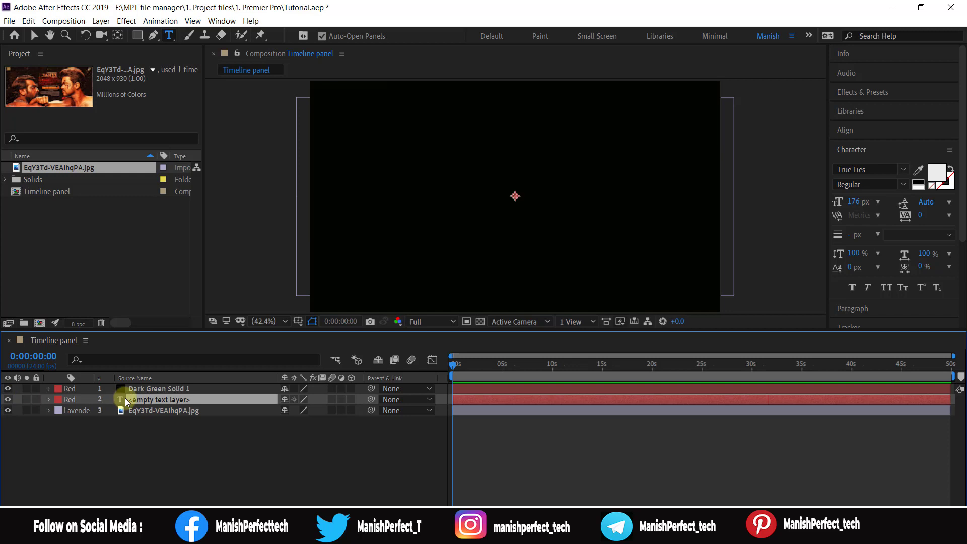
# Step: Type 'manish perfec tech' into the text layer, then hide and lock the dark solid
pyautogui.doubleClick(161, 400)
pyautogui.write('manish per')
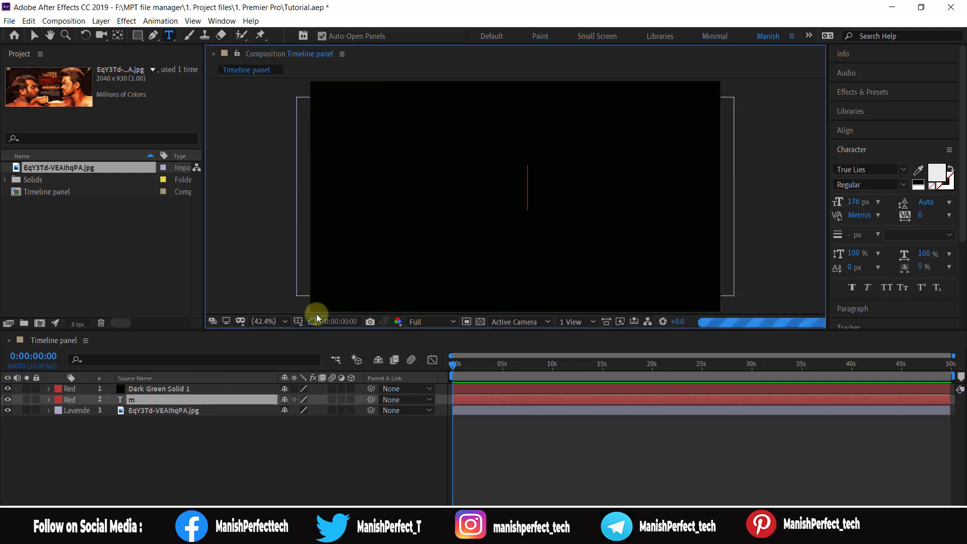
pyautogui.write('fec tech')
pyautogui.click(8, 389)
pyautogui.click(36, 388)
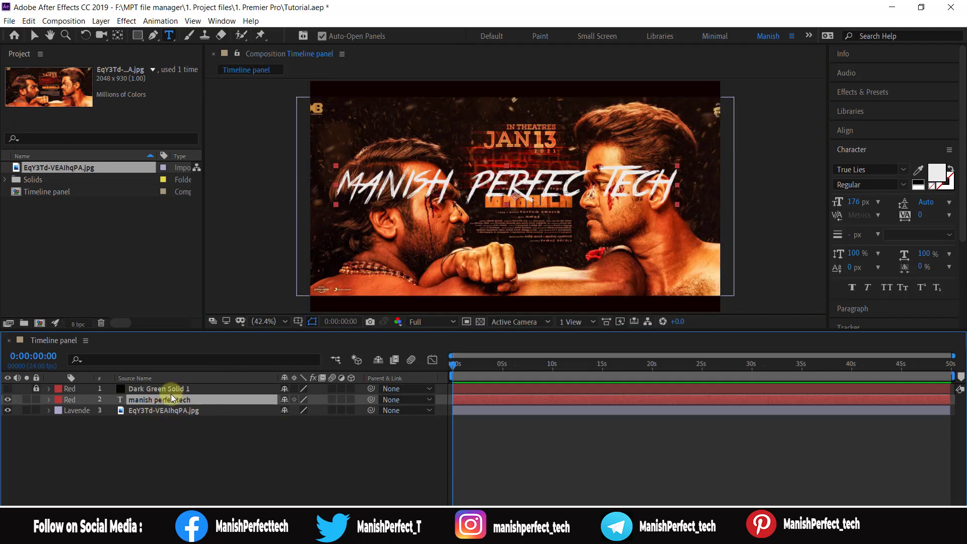
# Step: Move the title text down near the bottom of the poster with the Selection tool
pyautogui.click(529, 191)
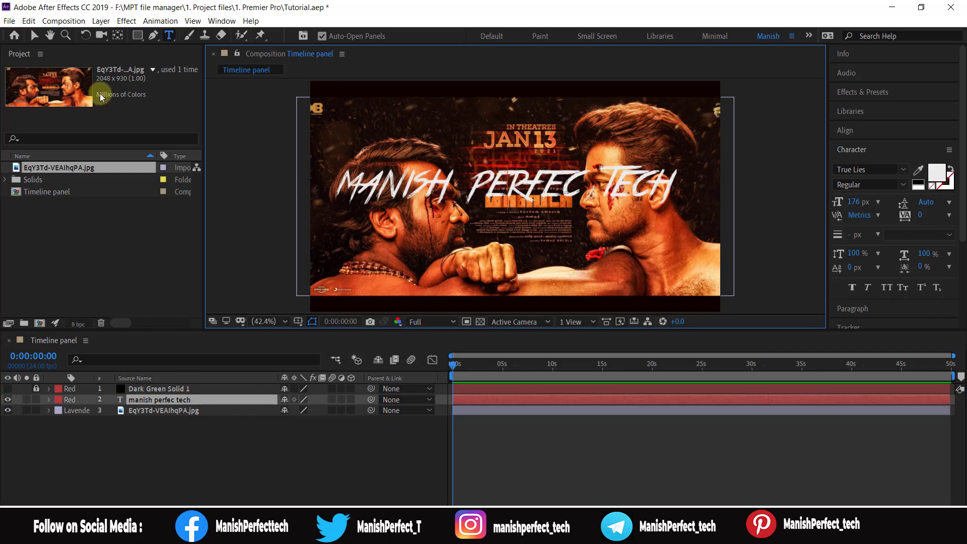
pyautogui.click(34, 35)
pyautogui.moveTo(525, 196); pyautogui.dragTo(533, 279)
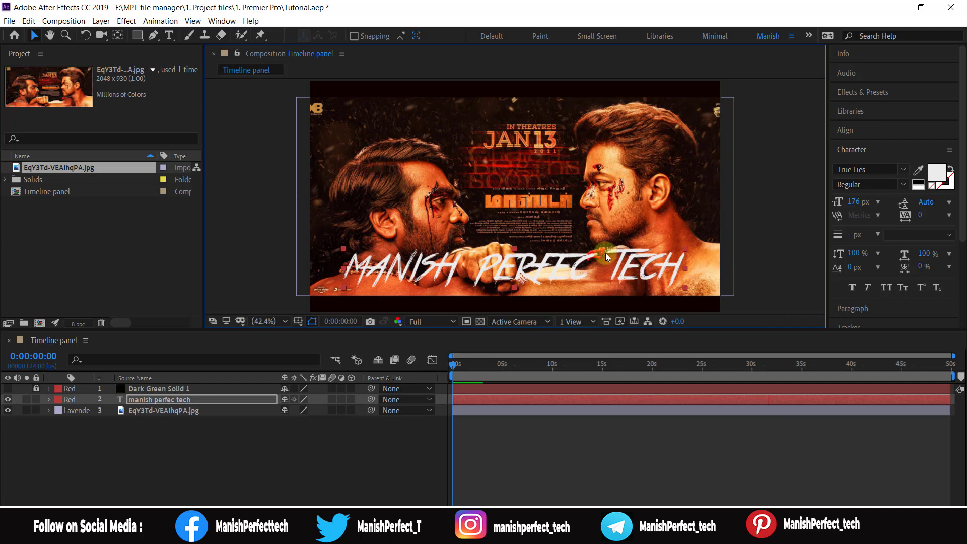
pyautogui.click(140, 401)
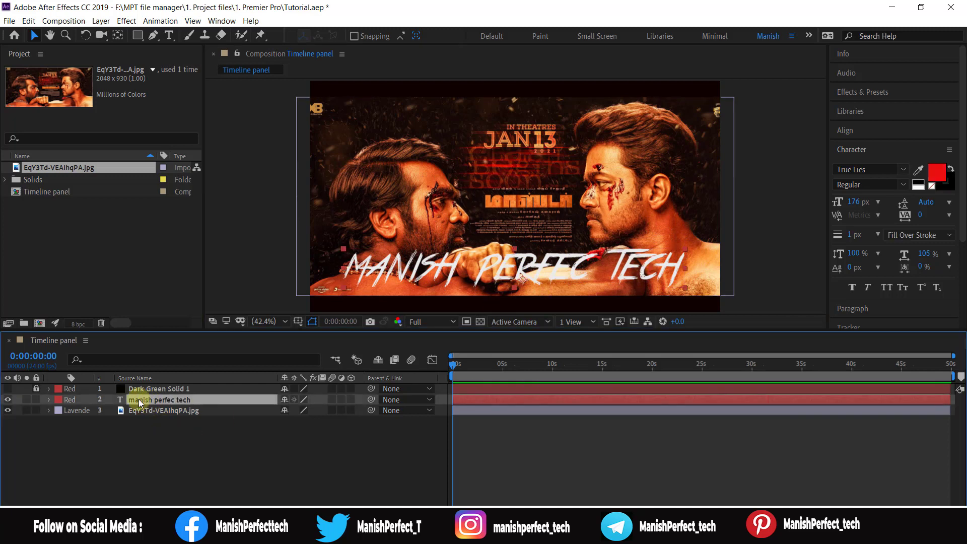
# Step: Hide and re-show the text and photo layers, and drag the title text back up
pyautogui.click(134, 481)
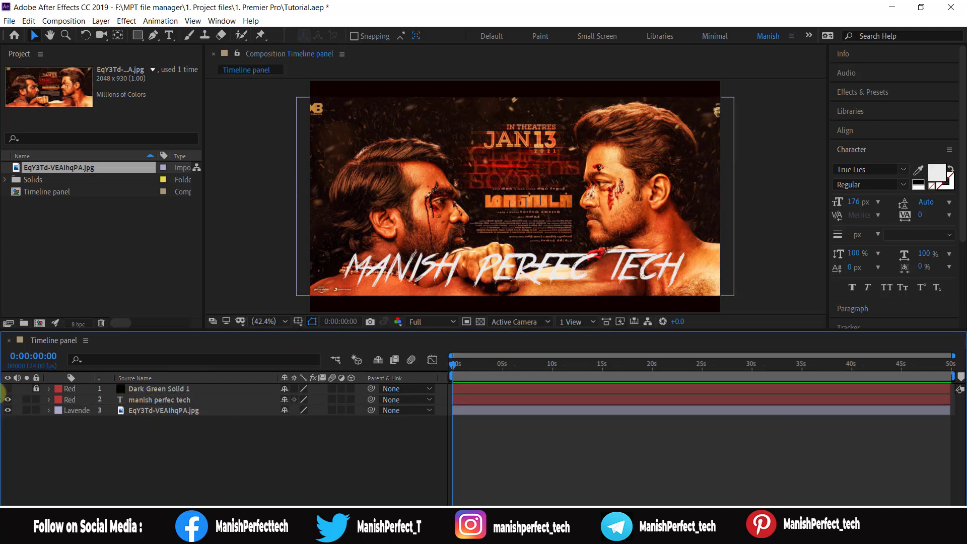
pyautogui.click(8, 399)
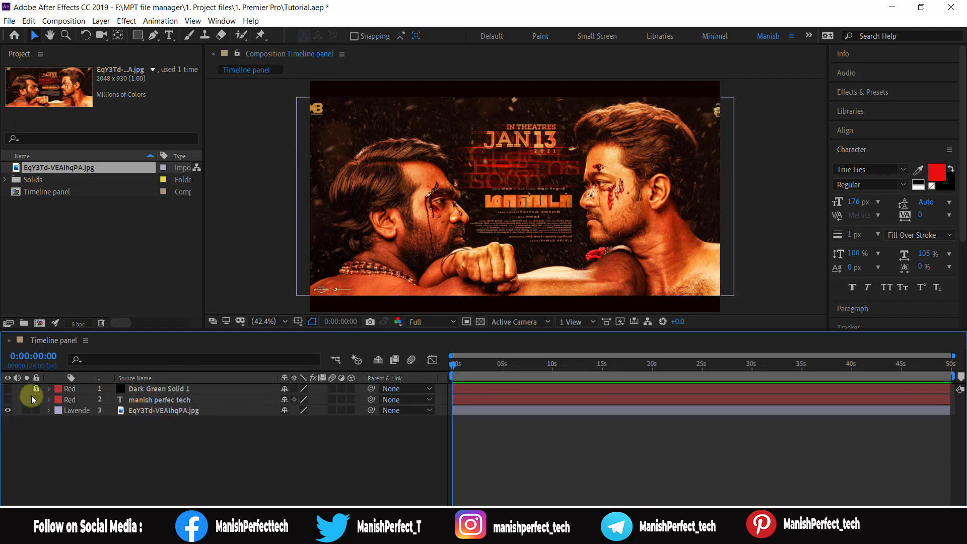
pyautogui.click(7, 410)
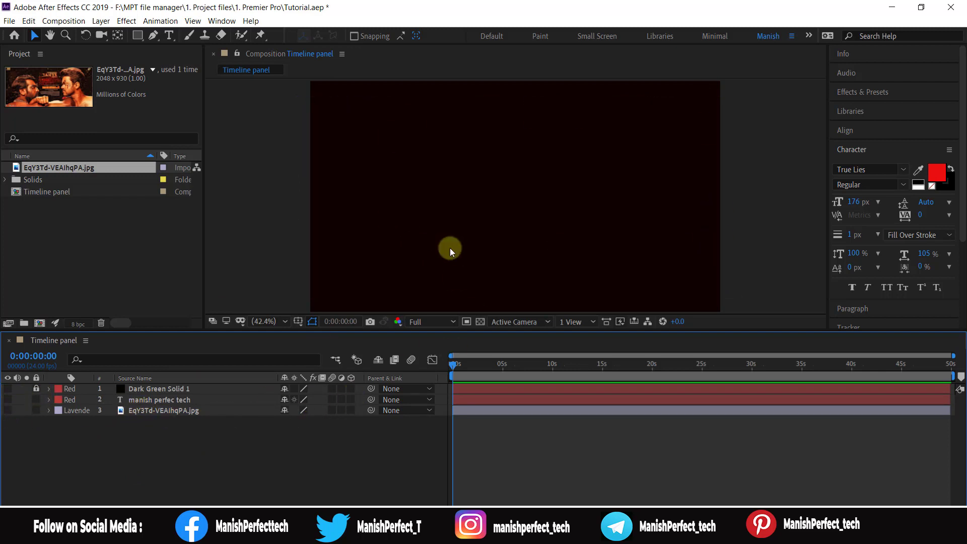
pyautogui.click(8, 399)
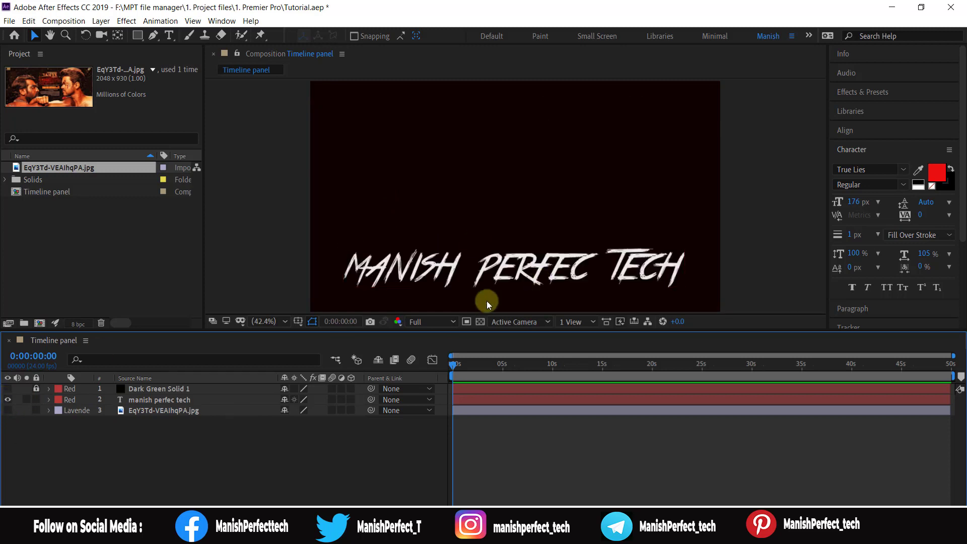
pyautogui.moveTo(517, 274); pyautogui.dragTo(514, 193)
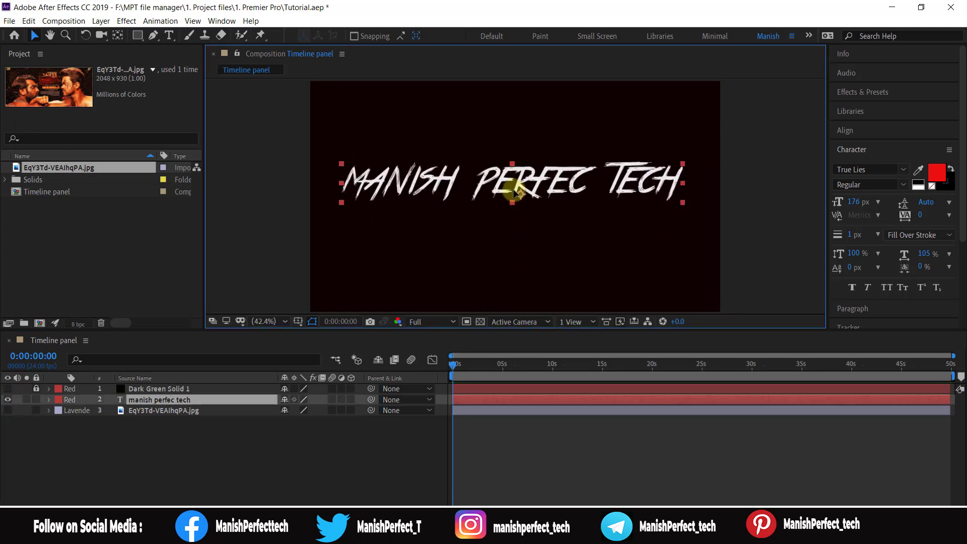
pyautogui.click(346, 255)
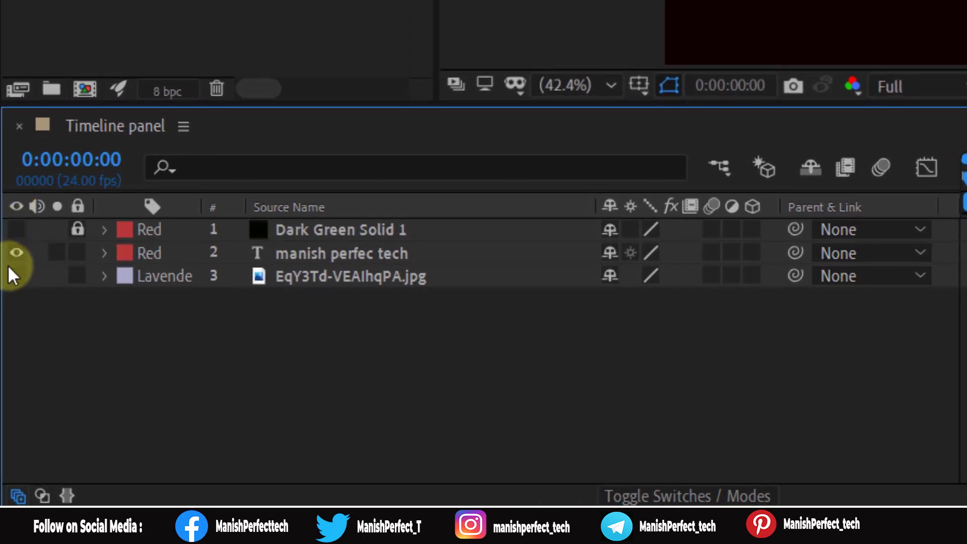
# Step: Toggle the solid, text and photo visibility switches, then solo the photo layer
pyautogui.click(9, 276)
pyautogui.click(12, 232)
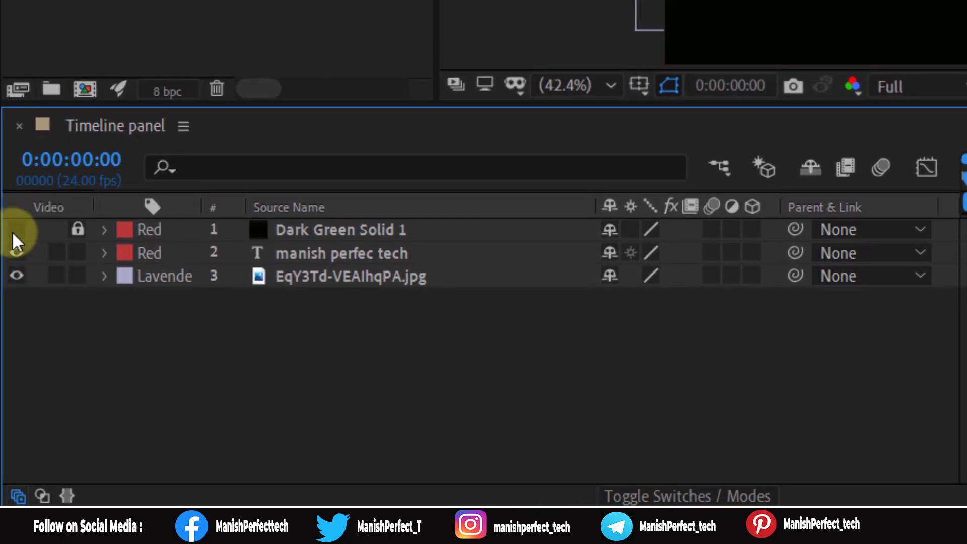
pyautogui.click(12, 232)
pyautogui.click(17, 257)
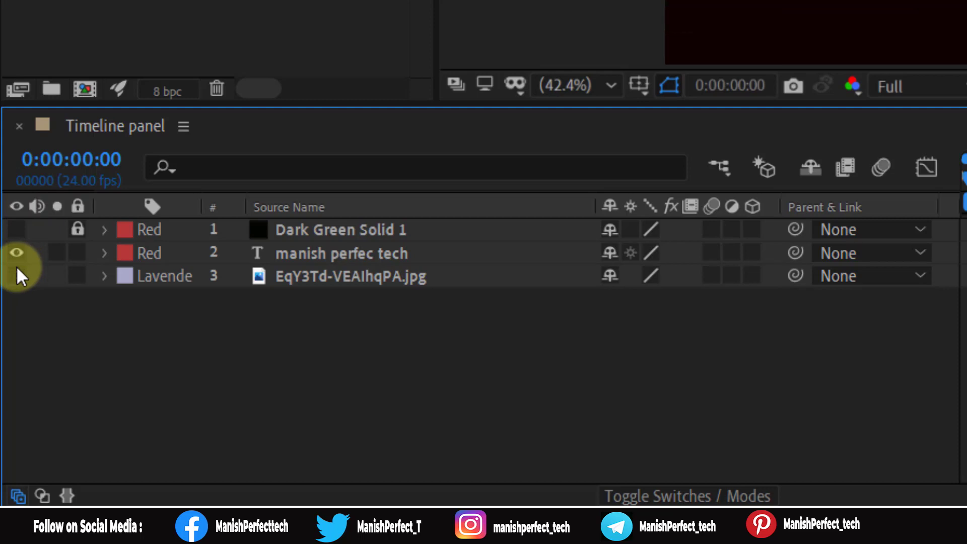
pyautogui.click(17, 276)
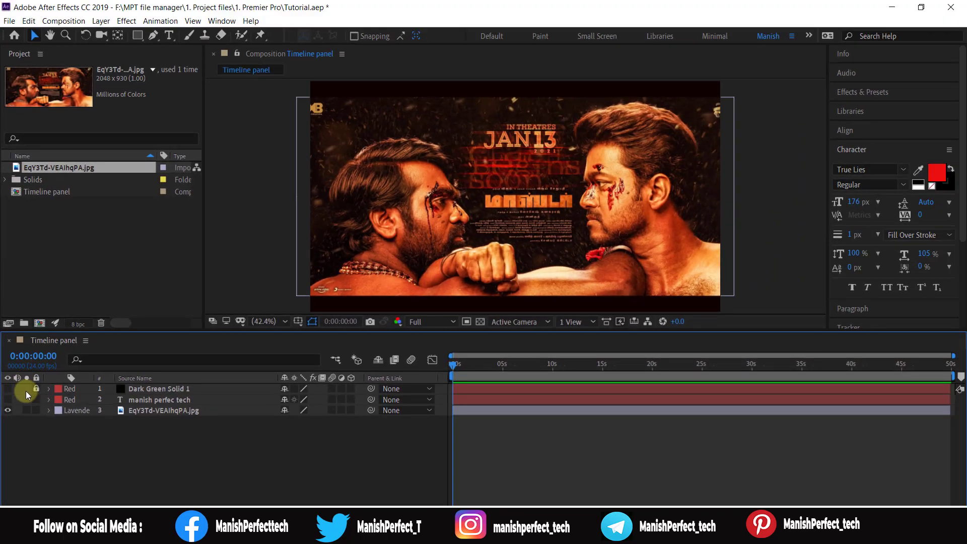
pyautogui.click(27, 410)
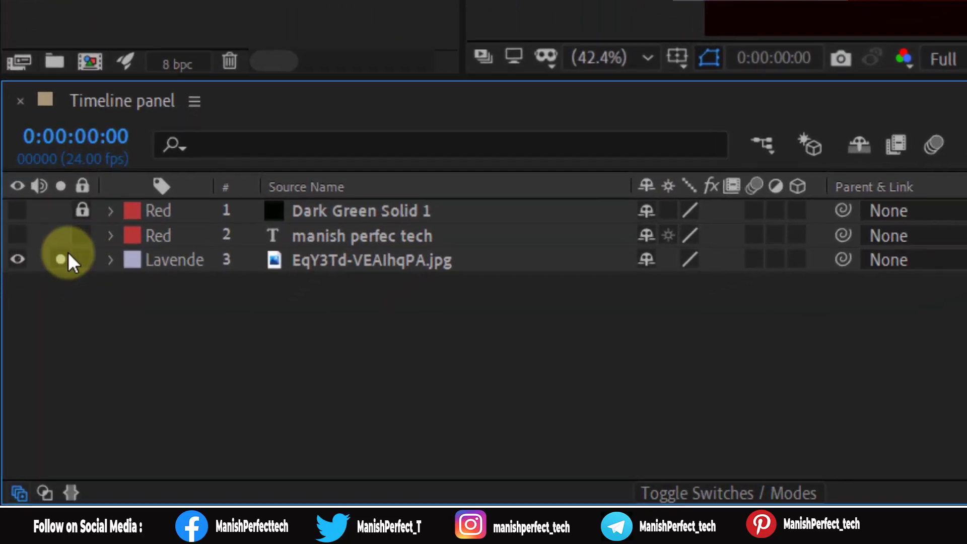
# Step: Turn off the photo layer's solo and lock all three layers
pyautogui.click(27, 410)
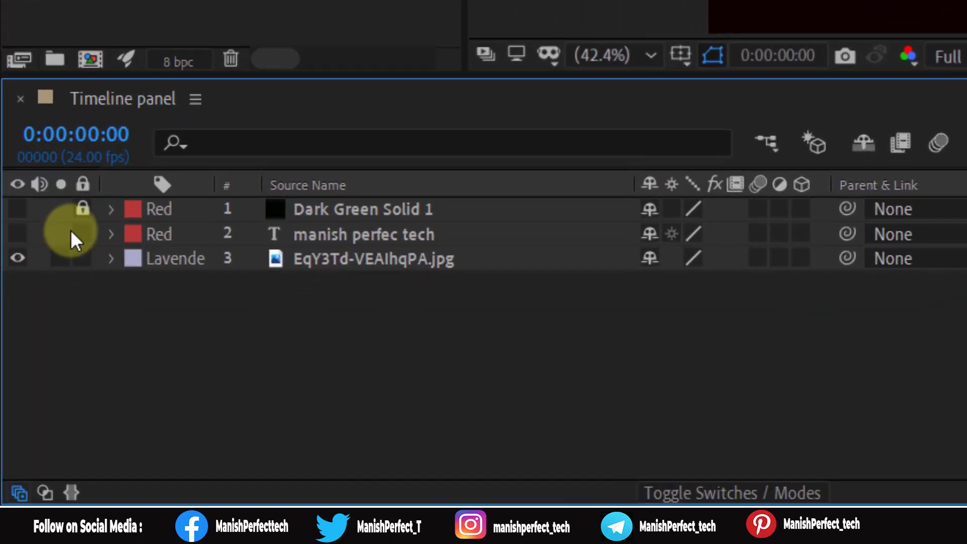
pyautogui.click(82, 209)
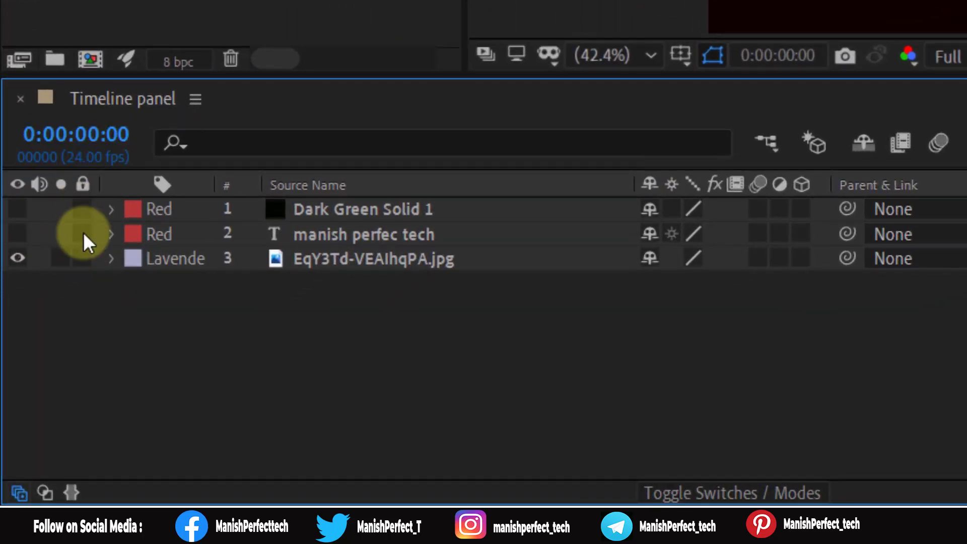
pyautogui.click(83, 233)
pyautogui.click(83, 259)
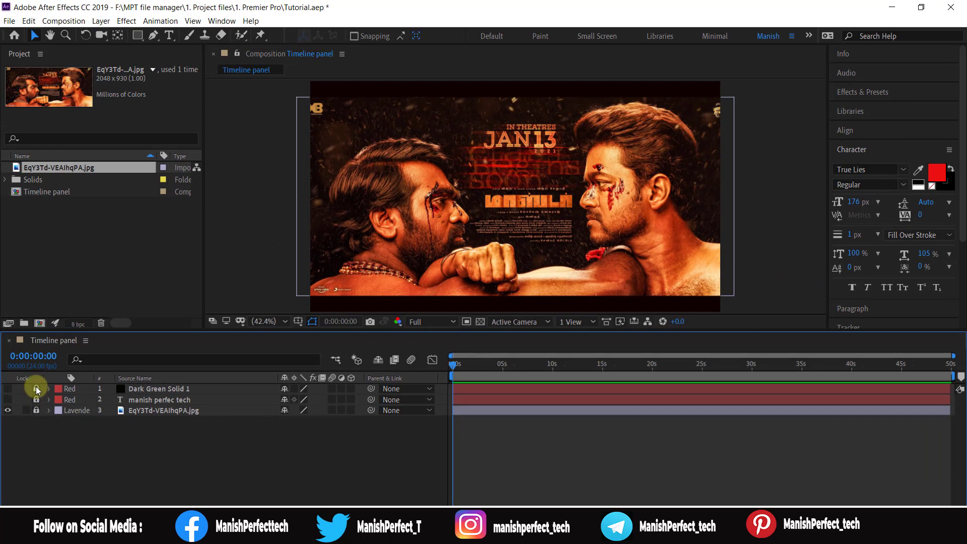
pyautogui.click(83, 209)
# Step: Check that the locked photo can't be selected, then drag down the Lock column to unlock all
pyautogui.click(467, 190)
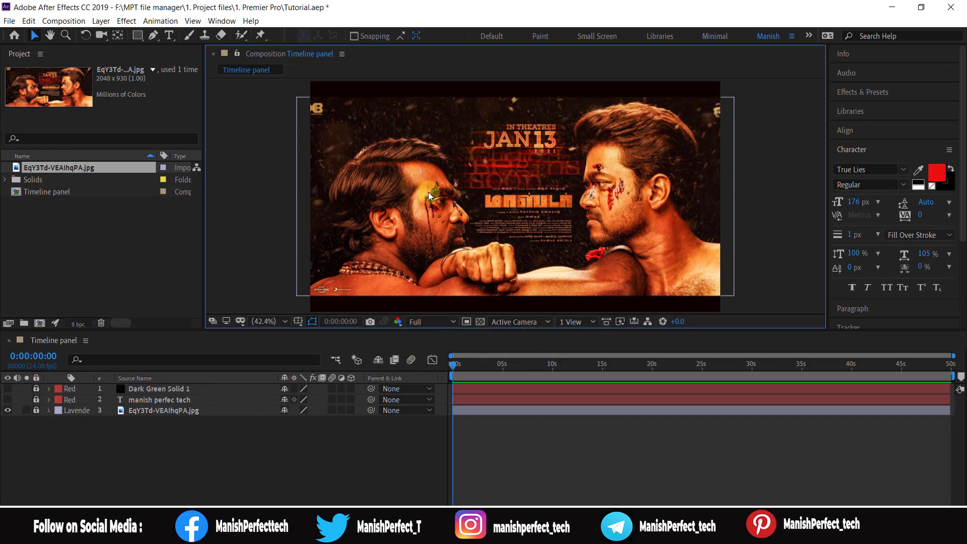
pyautogui.click(183, 411)
pyautogui.click(433, 360)
pyautogui.click(128, 428)
pyautogui.moveTo(40, 388); pyautogui.dragTo(37, 409)
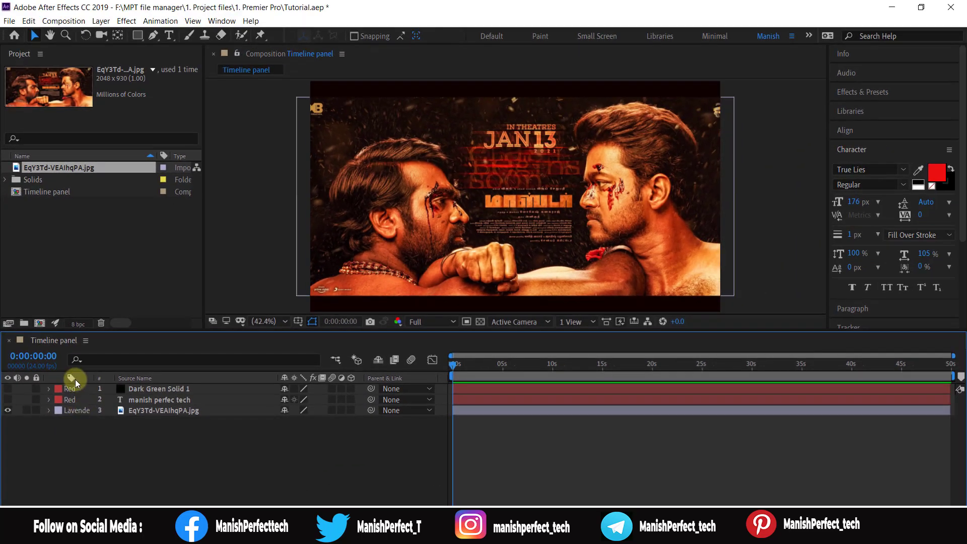
# Step: Give the solid layer a Pink label and the text layer a Lavender label
pyautogui.click(74, 388)
pyautogui.click(73, 388)
pyautogui.click(68, 389)
pyautogui.click(95, 262)
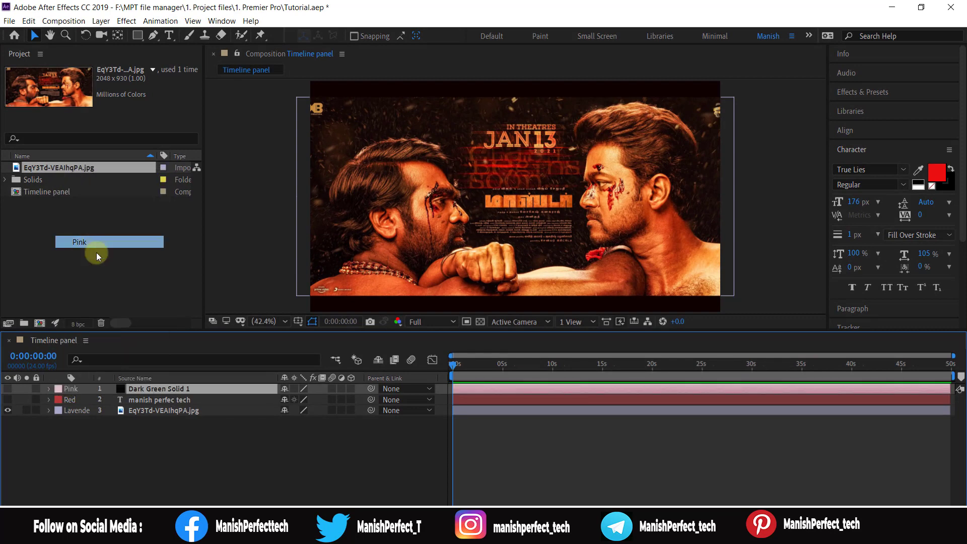
pyautogui.click(69, 399)
pyautogui.click(70, 400)
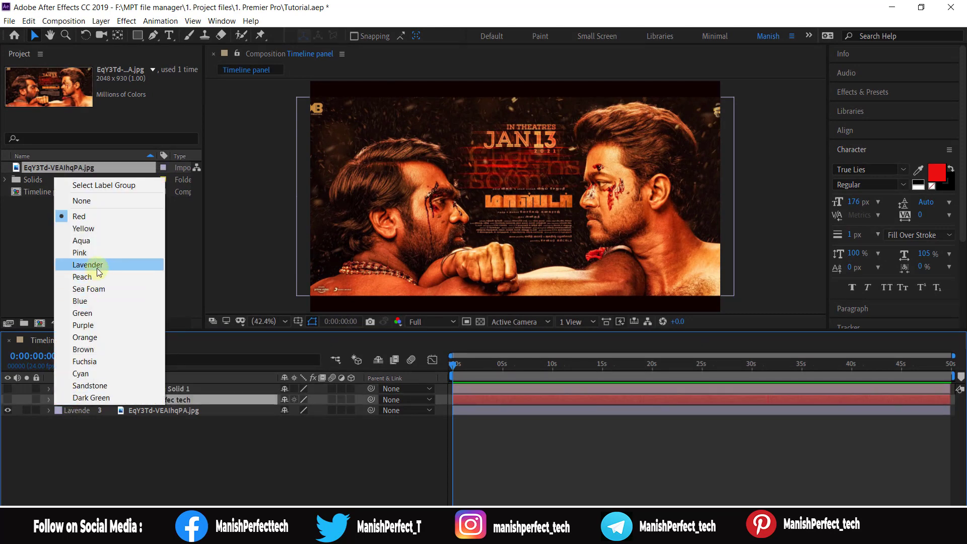
pyautogui.click(88, 265)
# Step: Label the photo layer Green and change the solid layer's label to Brown
pyautogui.click(75, 411)
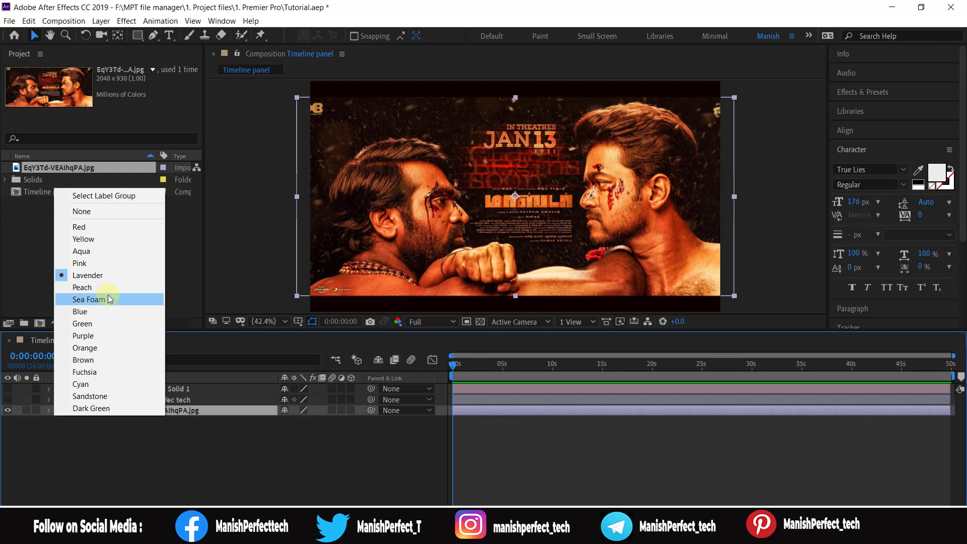
pyautogui.click(91, 323)
pyautogui.click(125, 455)
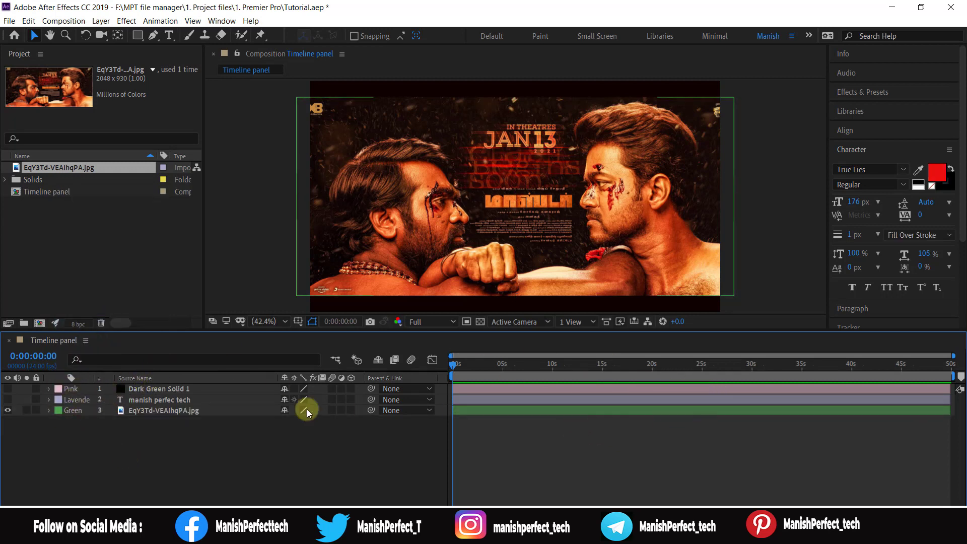
pyautogui.click(73, 389)
pyautogui.click(108, 339)
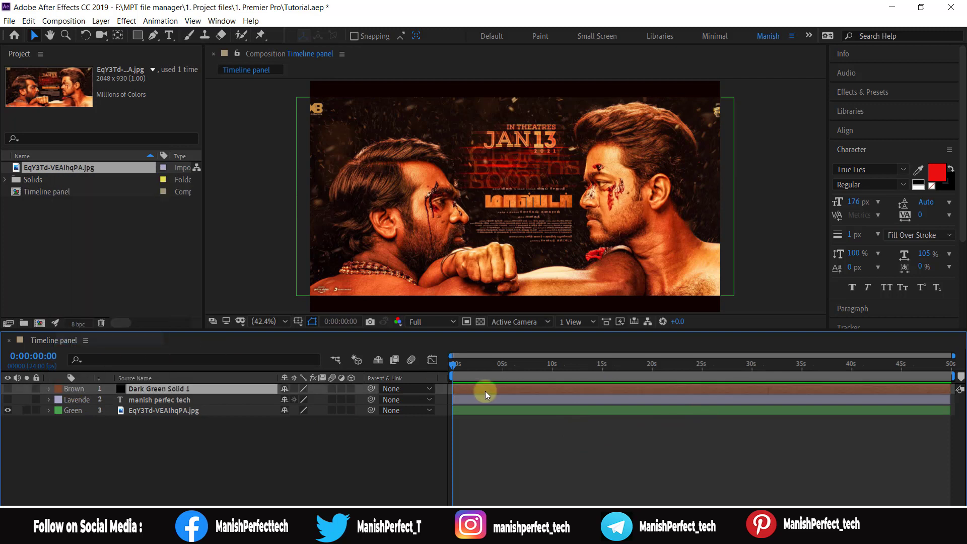
pyautogui.click(323, 440)
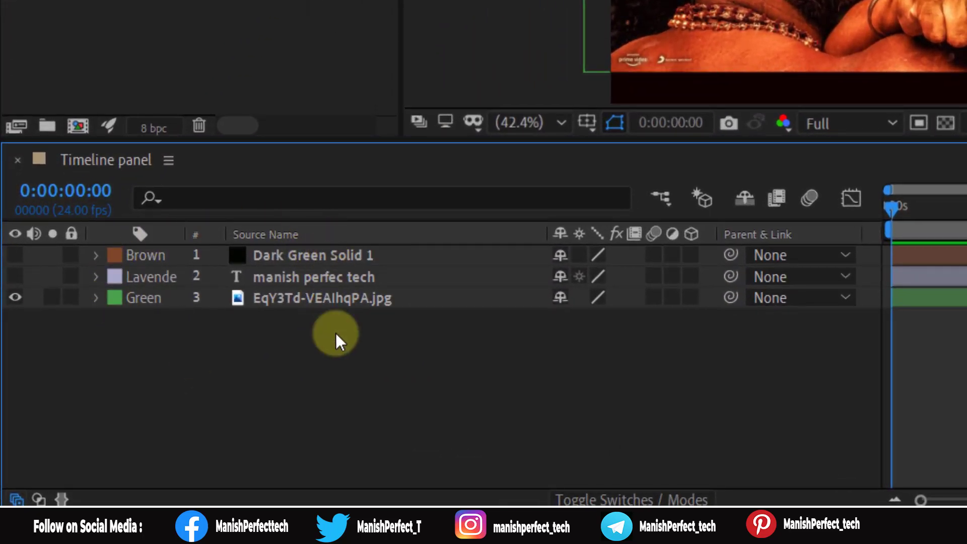
# Step: Rename the Dark Green Solid 1 layer to 'solid manish'
pyautogui.click(335, 255)
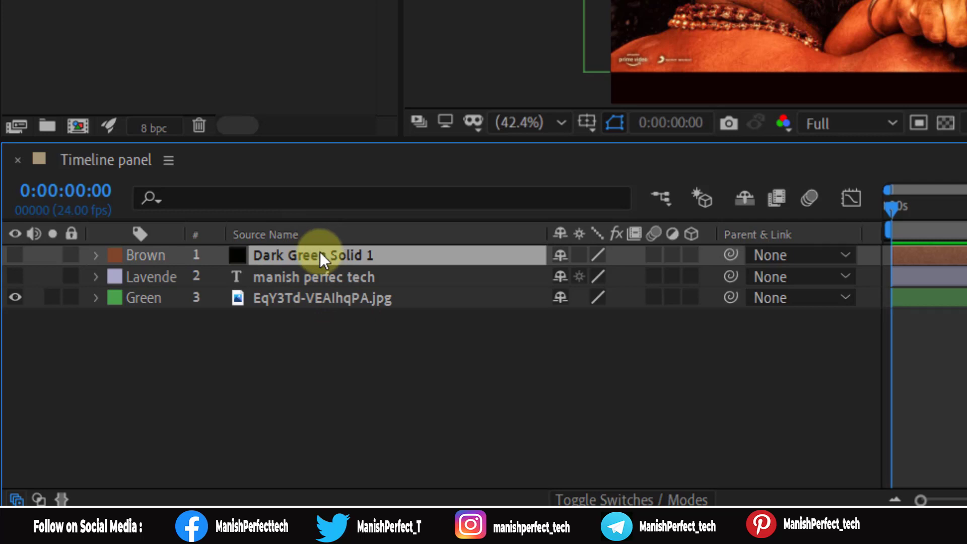
pyautogui.rightClick(299, 255)
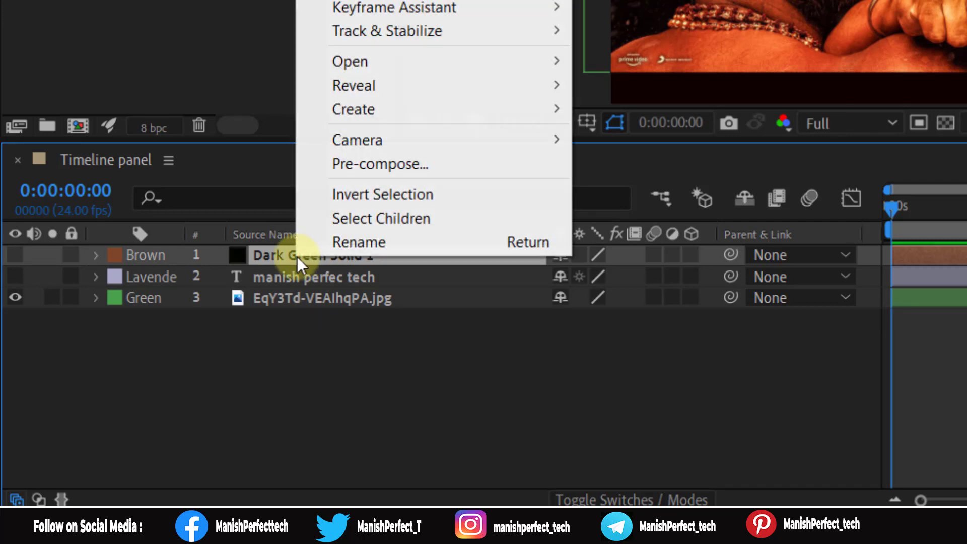
pyautogui.click(398, 243)
pyautogui.write('s')
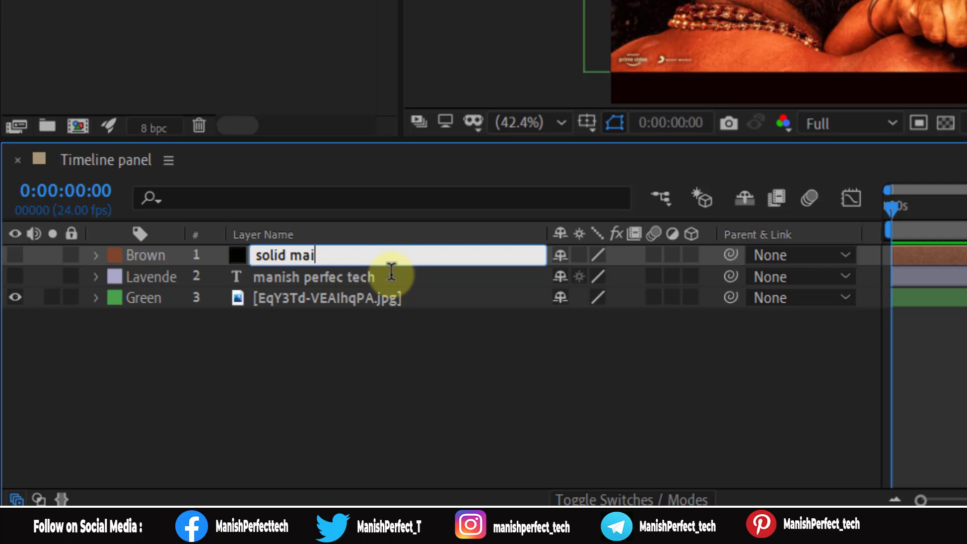
pyautogui.write('olid manish')
pyautogui.press('Return')
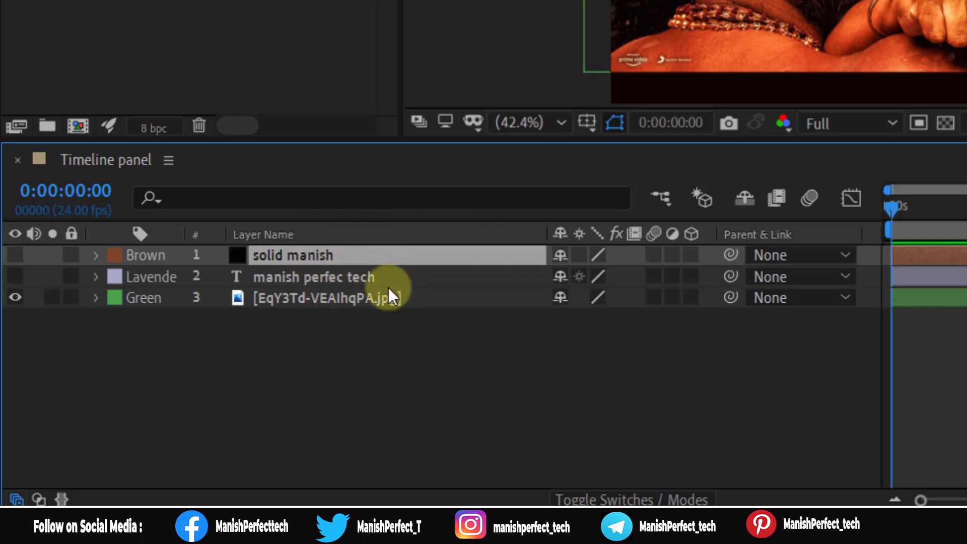
# Step: Rename the photo layer to 'Master photo', correcting typos along the way
pyautogui.click(328, 297)
pyautogui.click(332, 314)
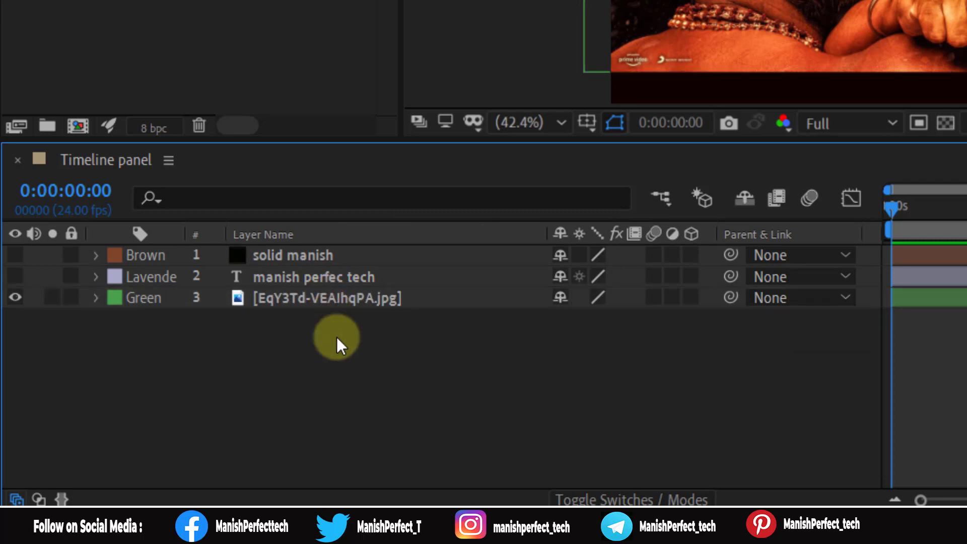
pyautogui.rightClick(271, 302)
pyautogui.click(365, 283)
pyautogui.write('Mans')
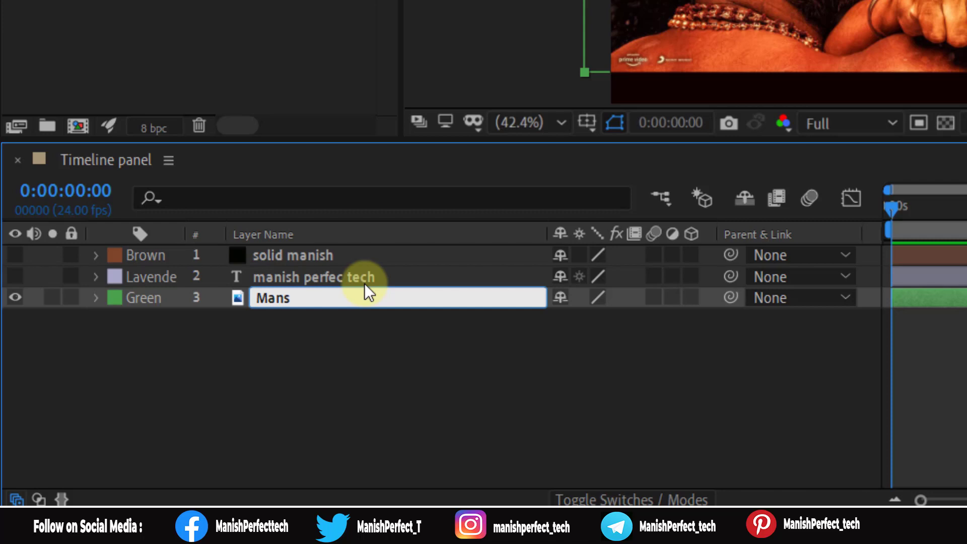
pyautogui.write('er')
pyautogui.press('BackSpace')
pyautogui.press('BackSpace')
pyautogui.press('BackSpace')
pyautogui.press('BackSpace')
pyautogui.write('ster phto')
pyautogui.press('BackSpace')
pyautogui.press('BackSpace')
pyautogui.write('oto')
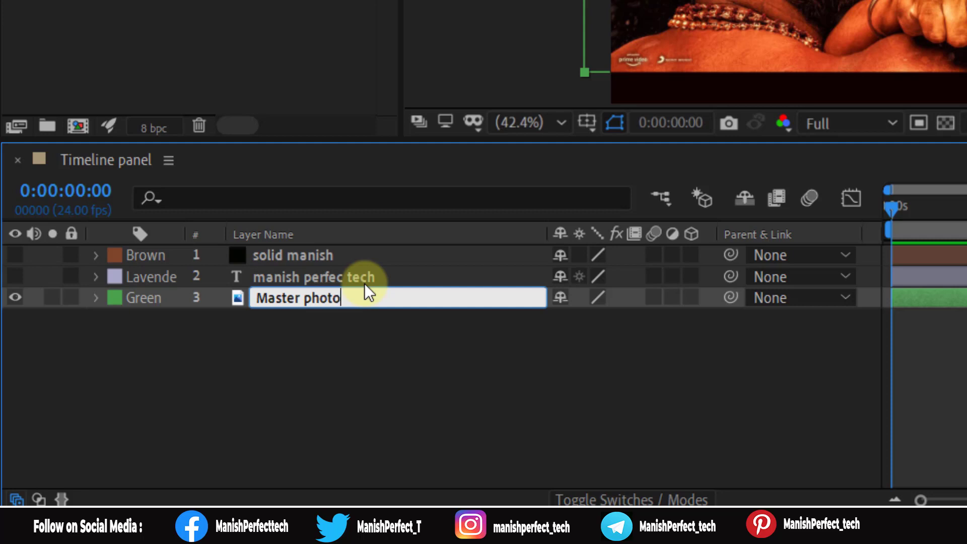
pyautogui.press('Return')
pyautogui.click(362, 344)
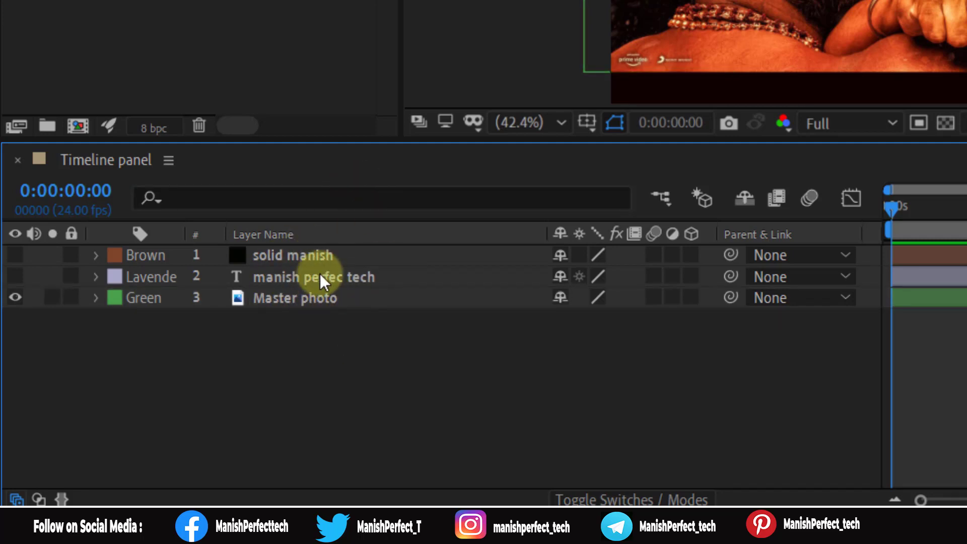
pyautogui.click(345, 298)
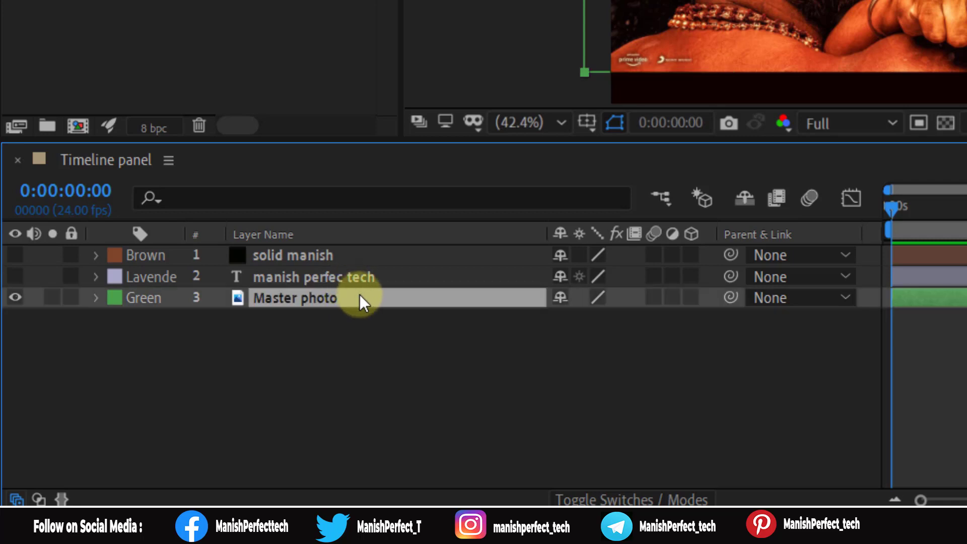
pyautogui.click(414, 375)
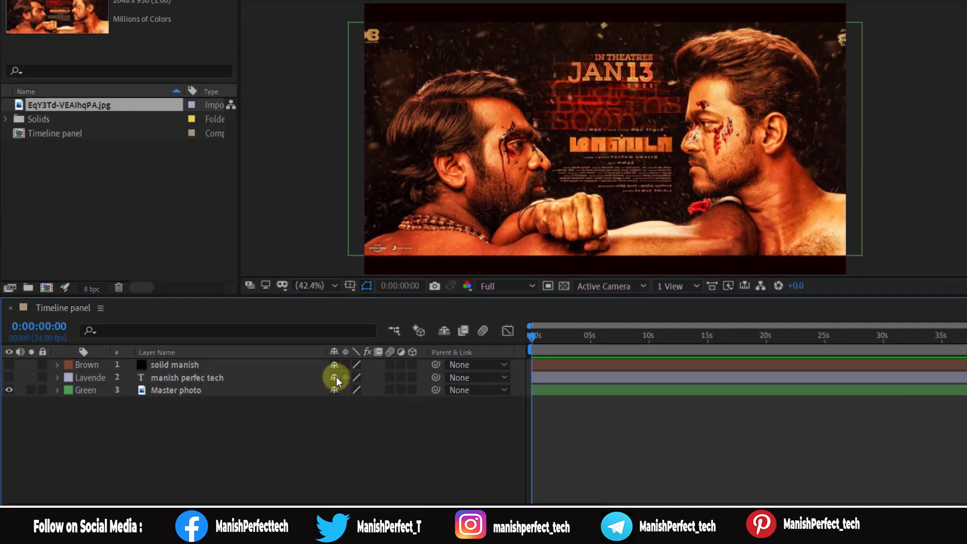
# Step: Mark the text layer as shy, then toggle Hide Shy Layers on and off
pyautogui.click(560, 276)
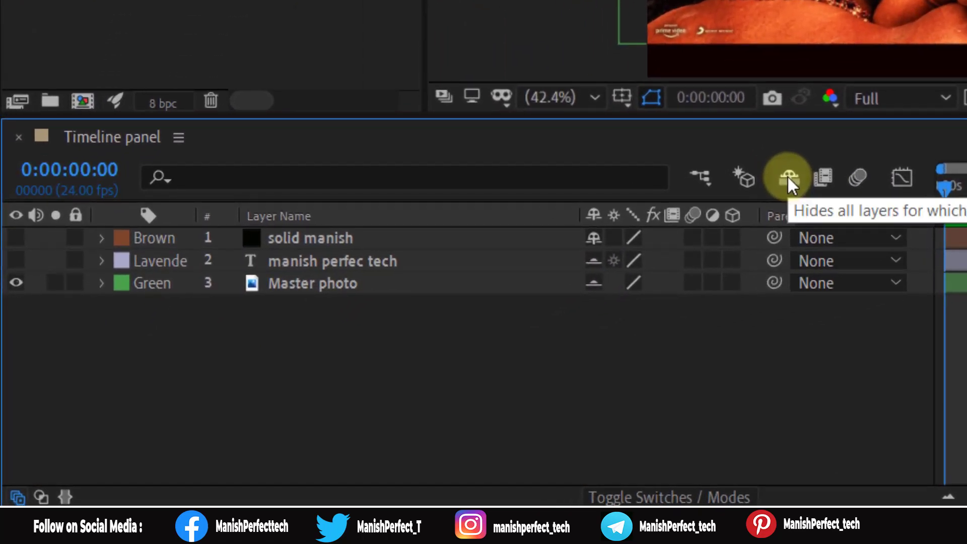
pyautogui.click(788, 177)
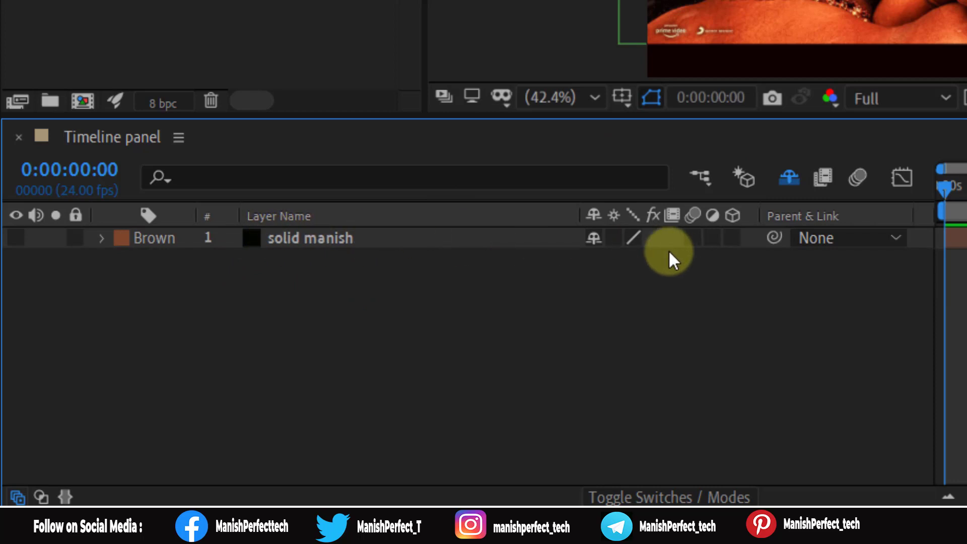
pyautogui.click(790, 177)
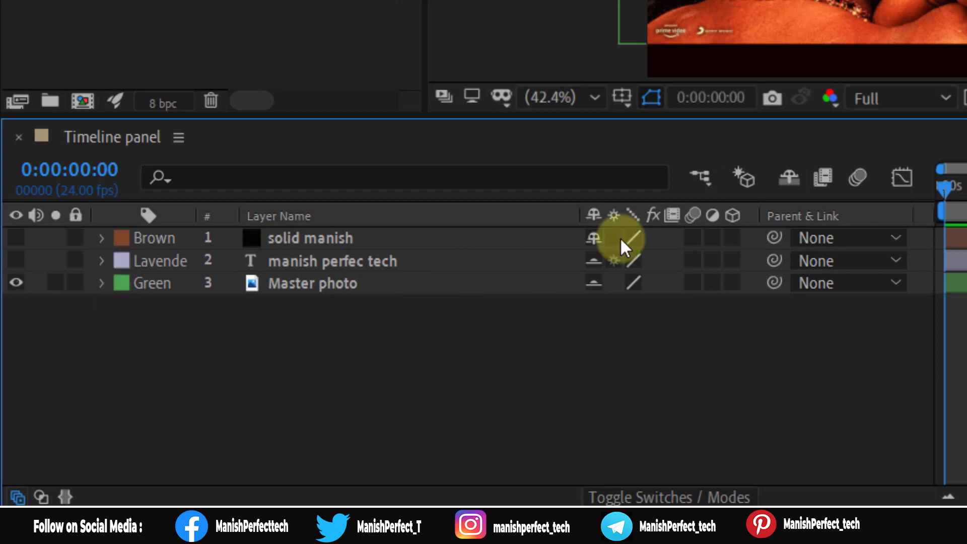
# Step: Make the solid and text layers visible, toggle Hide Shy again, and clear the shy switches
pyautogui.click(18, 238)
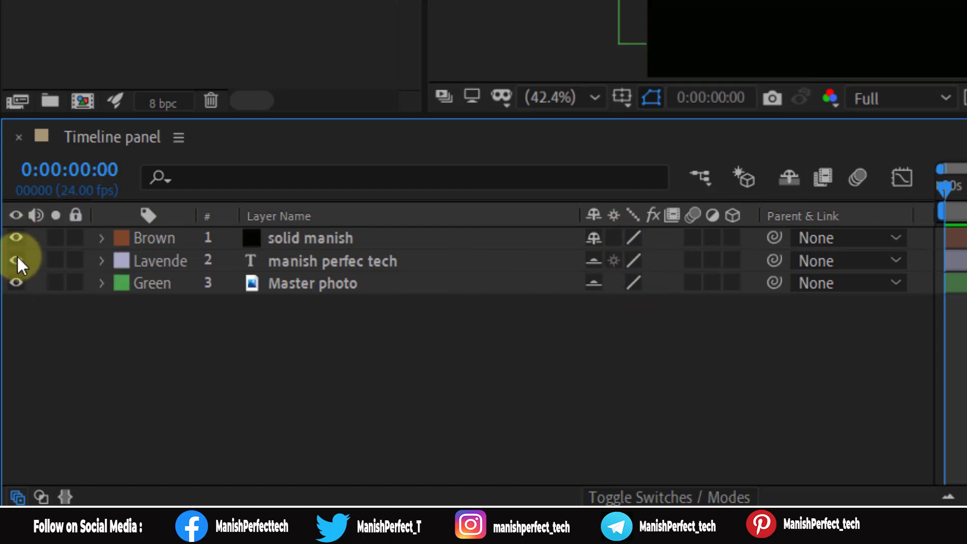
pyautogui.click(594, 259)
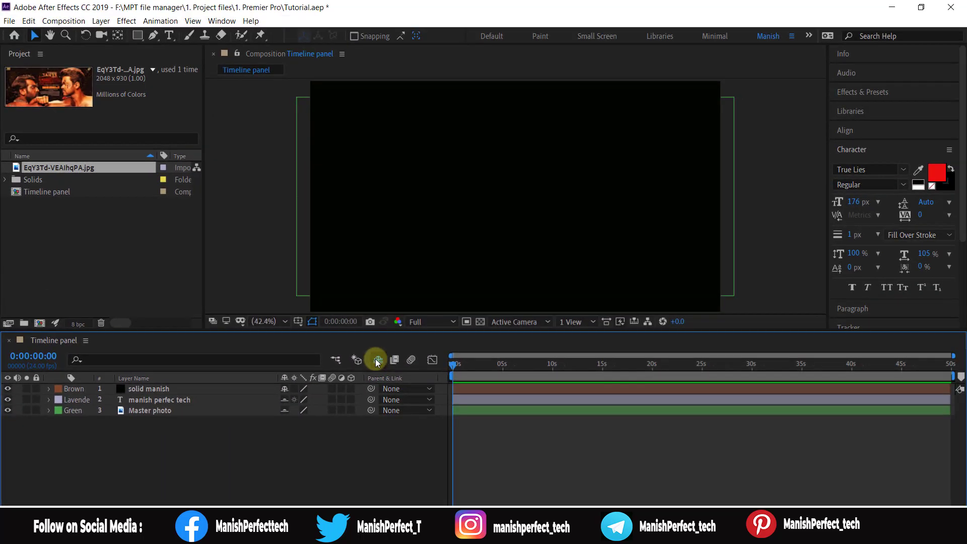
pyautogui.click(378, 362)
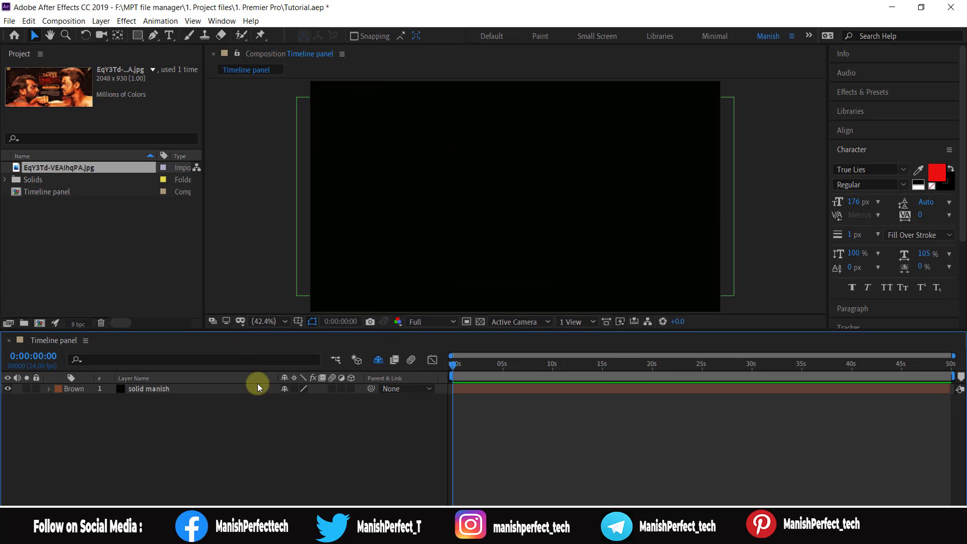
pyautogui.click(378, 360)
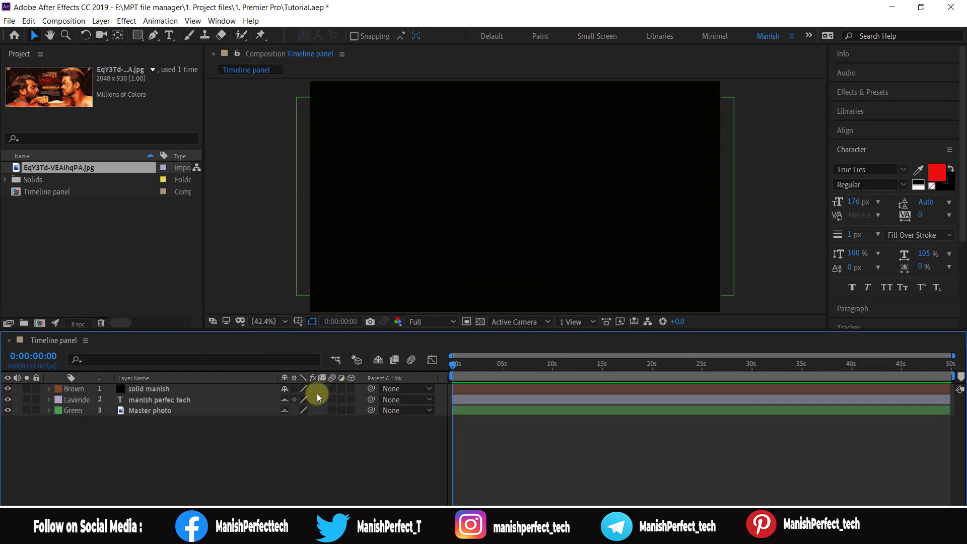
pyautogui.click(285, 400)
pyautogui.click(284, 411)
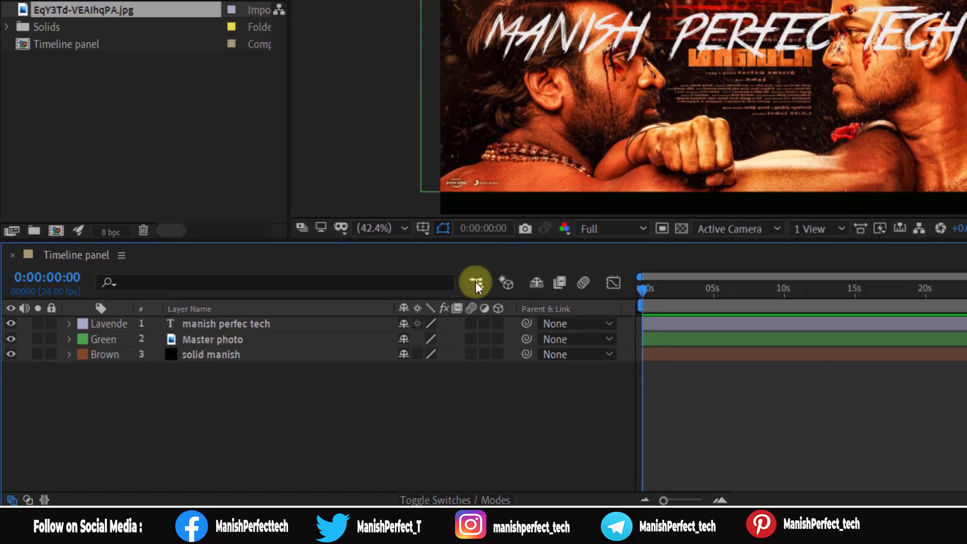
# Step: Open and close the Composition Mini-Flowchart, then marquee-select all three layers
pyautogui.click(477, 285)
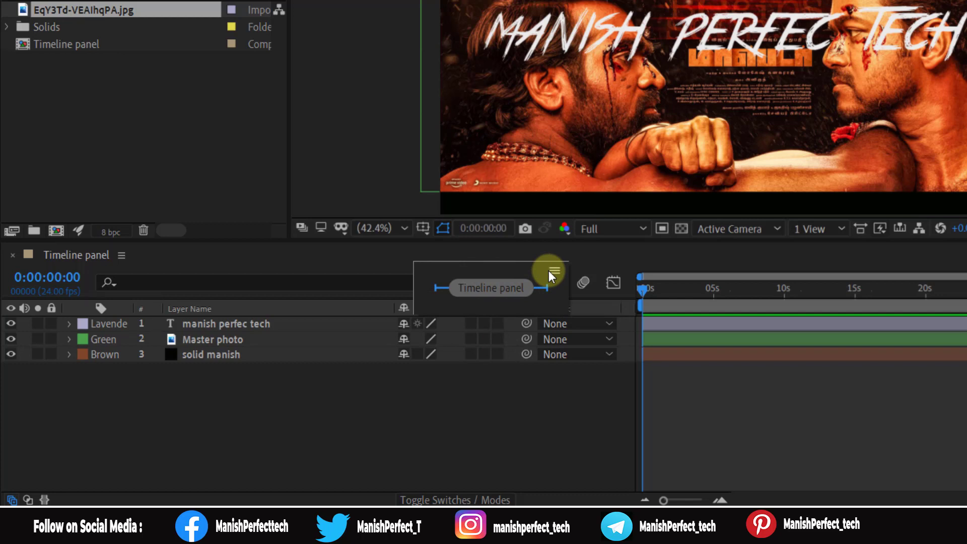
pyautogui.click(494, 421)
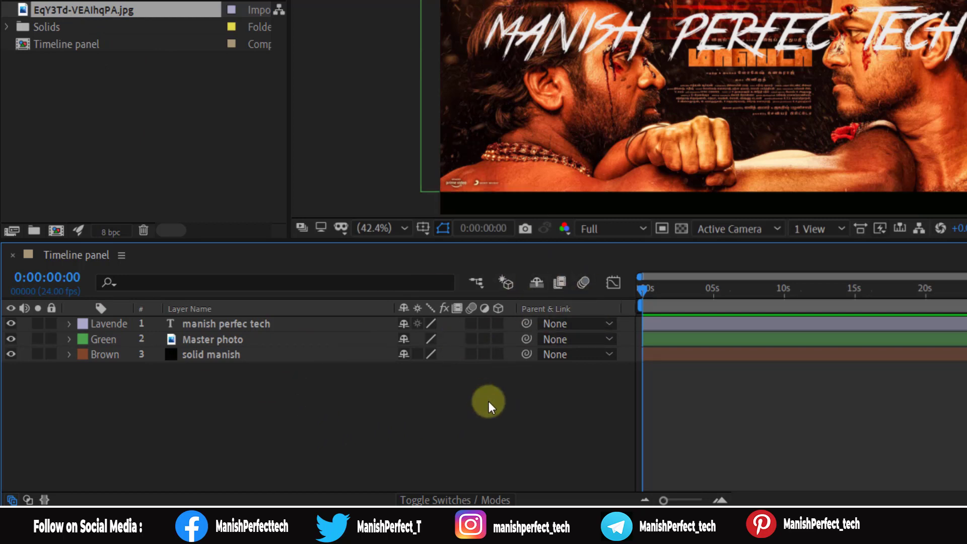
pyautogui.moveTo(277, 391); pyautogui.dragTo(271, 328)
# Step: Pre-compose the text, photo and solid layers into Pre-comp 1, open it, then return to the main timeline
pyautogui.rightClick(271, 327)
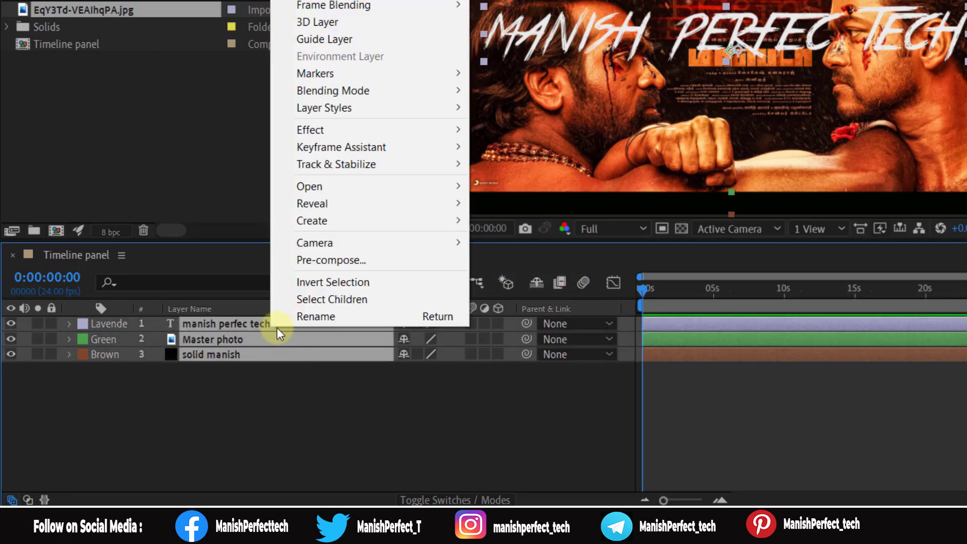
pyautogui.click(333, 259)
pyautogui.click(730, 263)
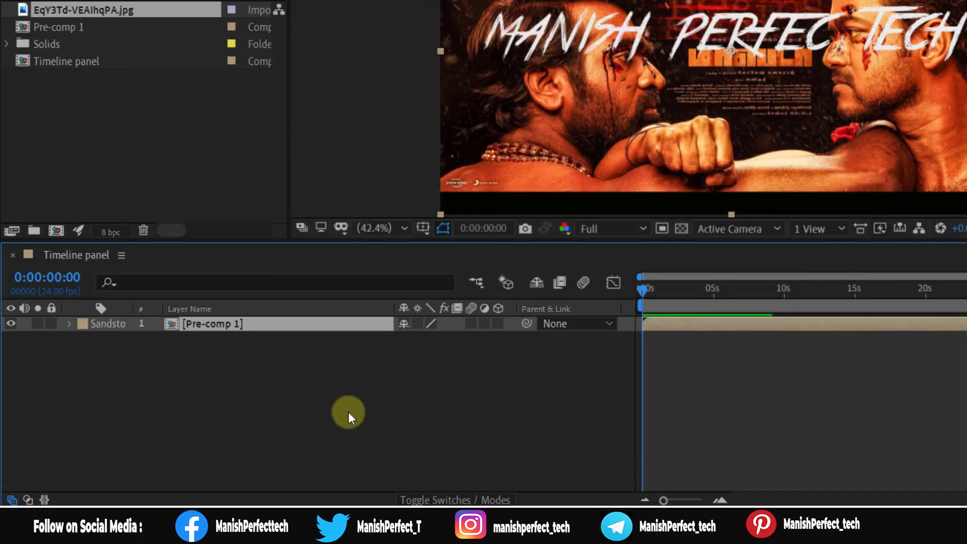
pyautogui.doubleClick(188, 325)
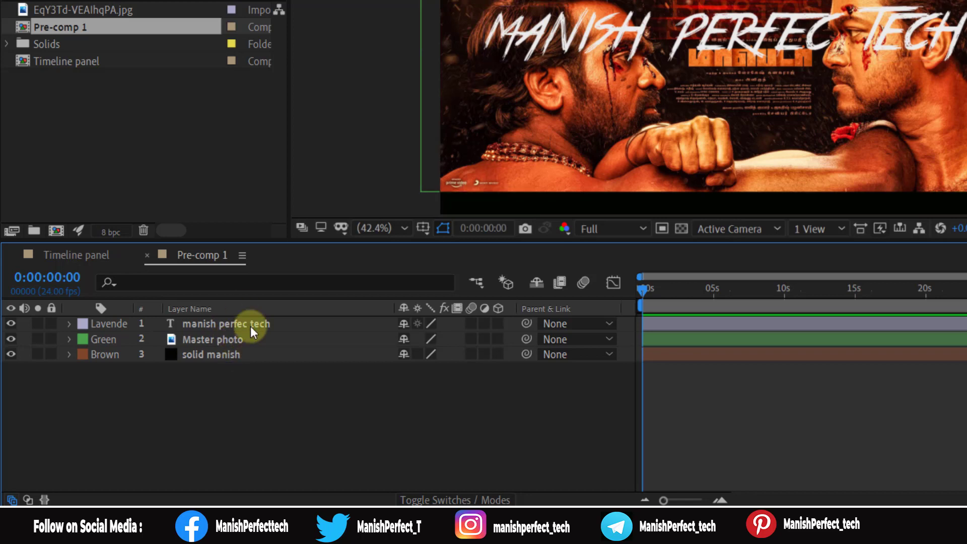
pyautogui.click(53, 256)
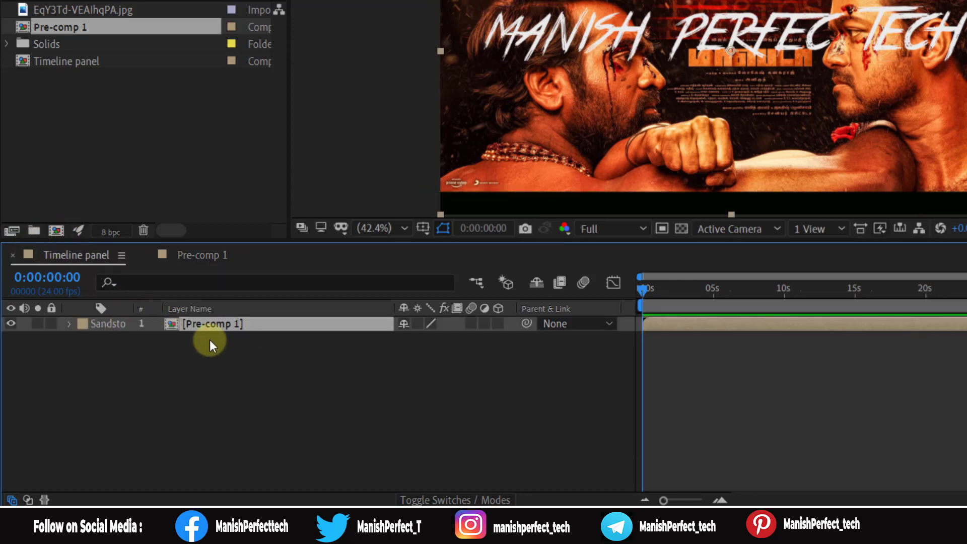
# Step: In Pre-comp 1, select all three layers and pre-compose them into Pre-comp 2
pyautogui.click(192, 256)
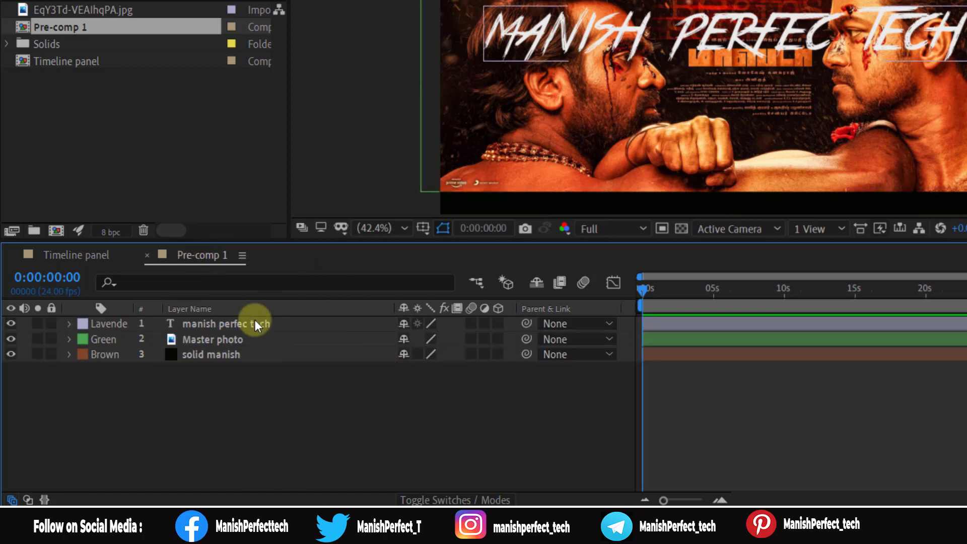
pyautogui.moveTo(276, 383); pyautogui.dragTo(267, 320)
pyautogui.rightClick(276, 343)
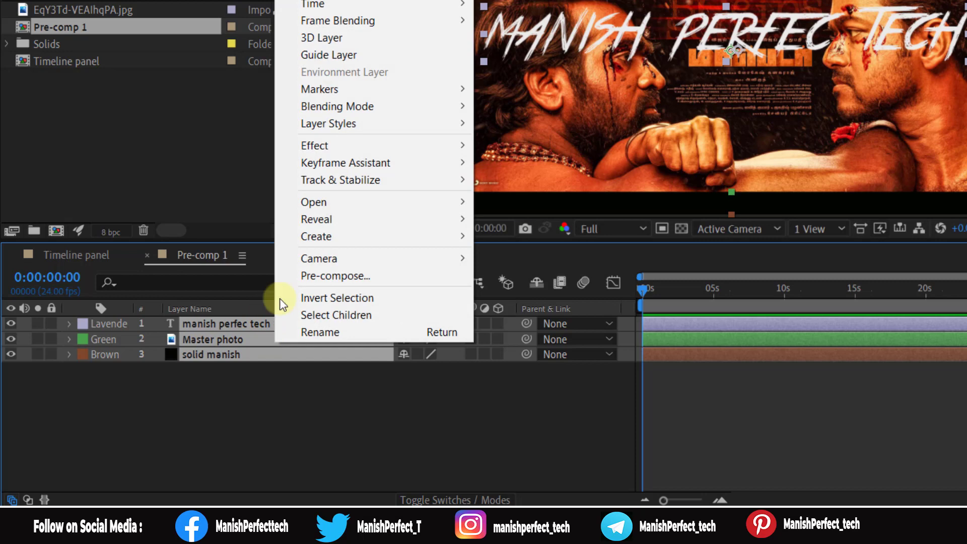
pyautogui.click(326, 273)
pyautogui.click(729, 265)
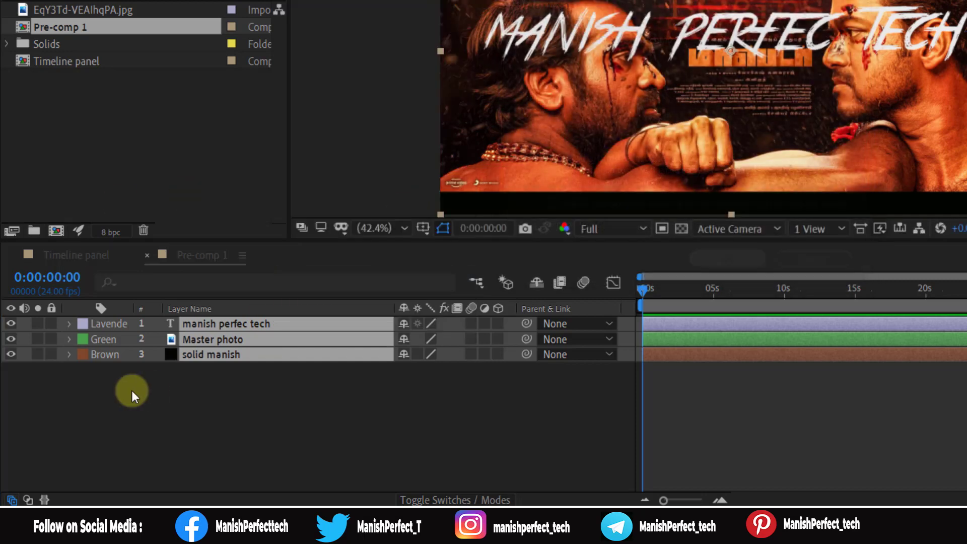
# Step: Open Pre-comp 2 from the Pre-comp 1 timeline to view its layers
pyautogui.click(68, 256)
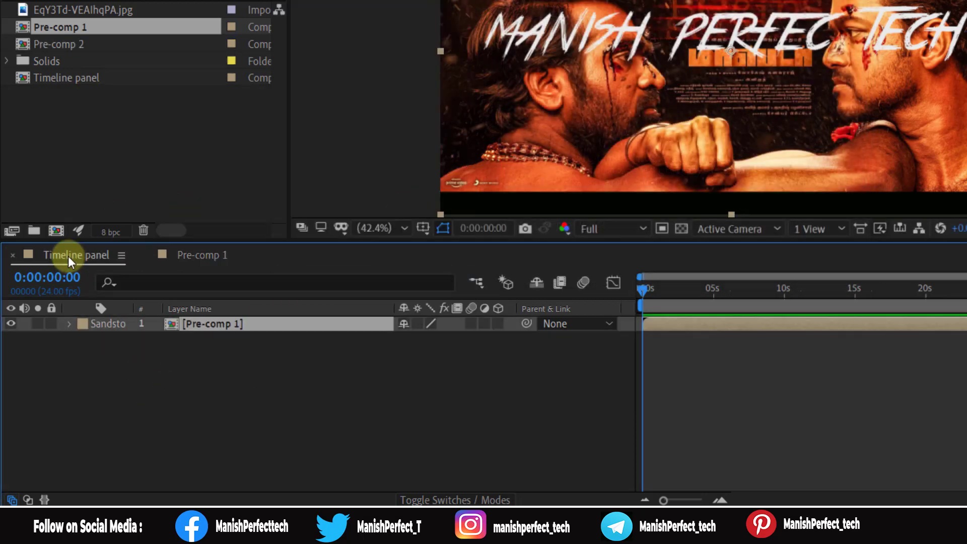
pyautogui.click(182, 258)
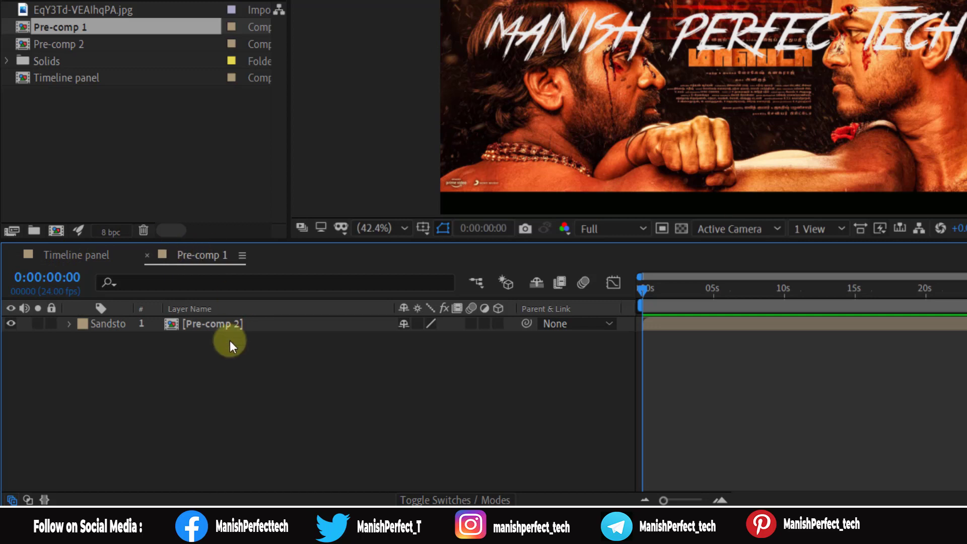
pyautogui.doubleClick(216, 329)
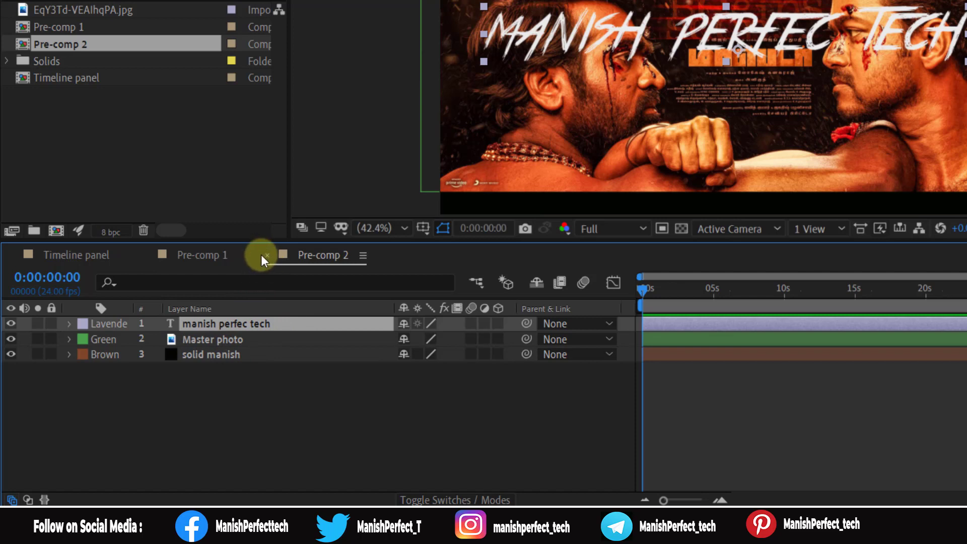
# Step: Turn on Draft 3D and make the text, Master photo and solid layers 3D
pyautogui.press('F2')
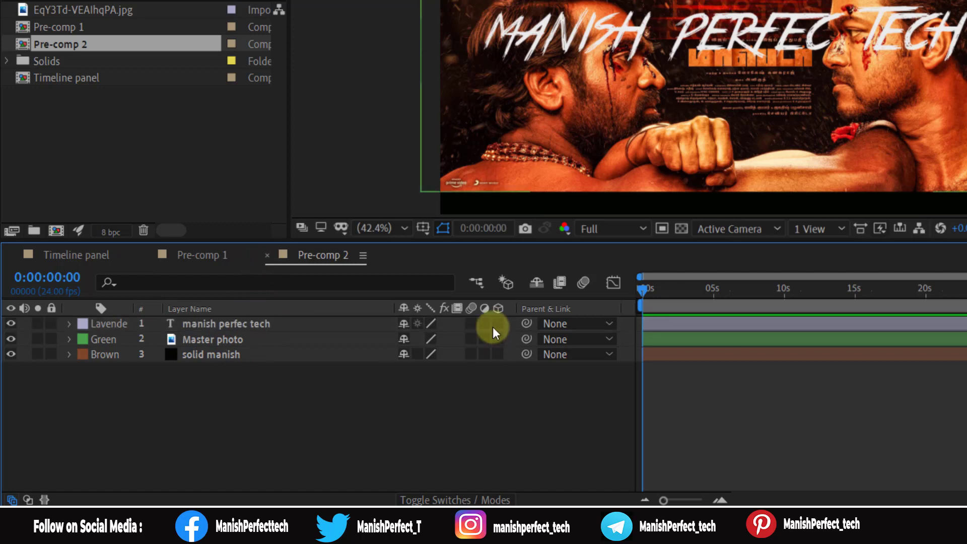
pyautogui.click(508, 284)
pyautogui.click(499, 323)
pyautogui.click(499, 339)
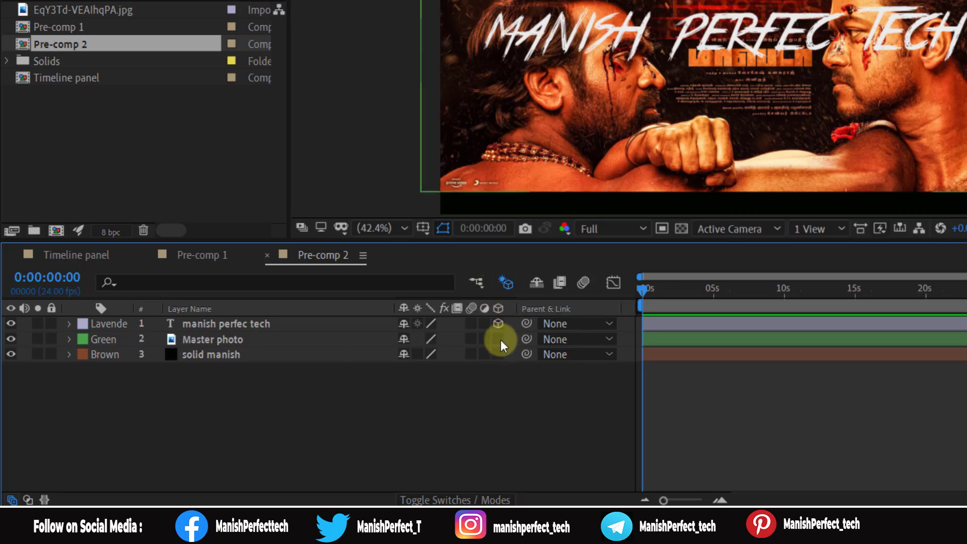
pyautogui.click(499, 354)
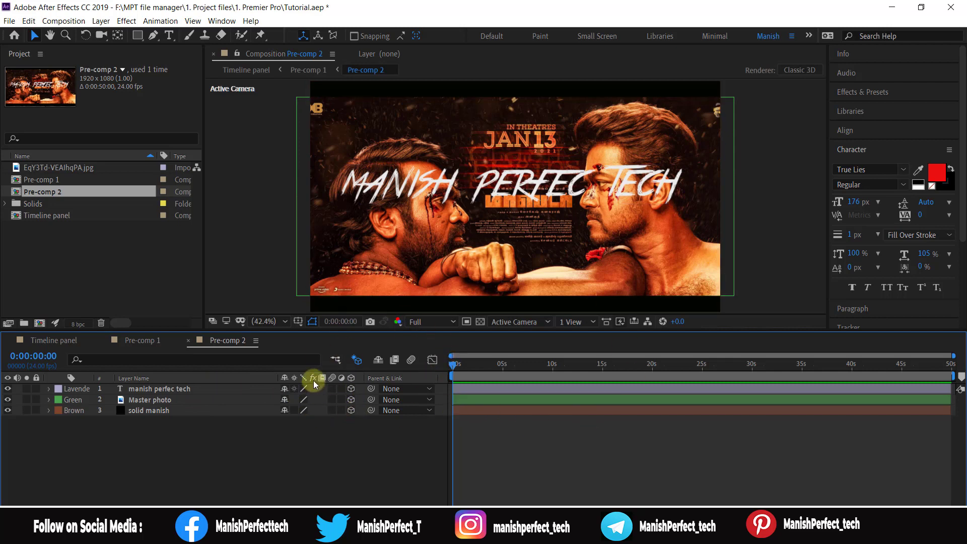
# Step: Scrub and preview Pre-comp 2, stopping with the playhead near 0:00:07:21
pyautogui.moveTo(453, 365); pyautogui.dragTo(801, 364)
pyautogui.moveTo(876, 371); pyautogui.dragTo(174, 401)
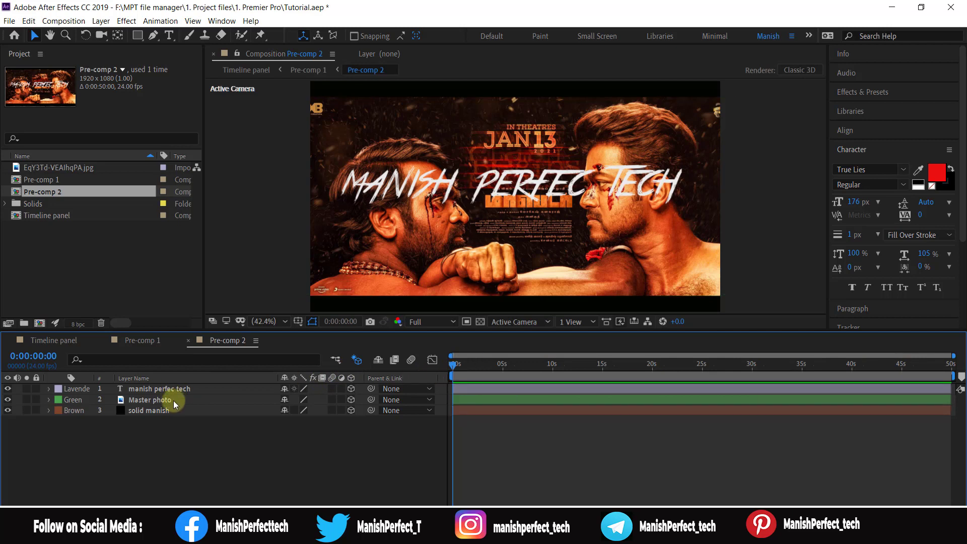
pyautogui.press('space')
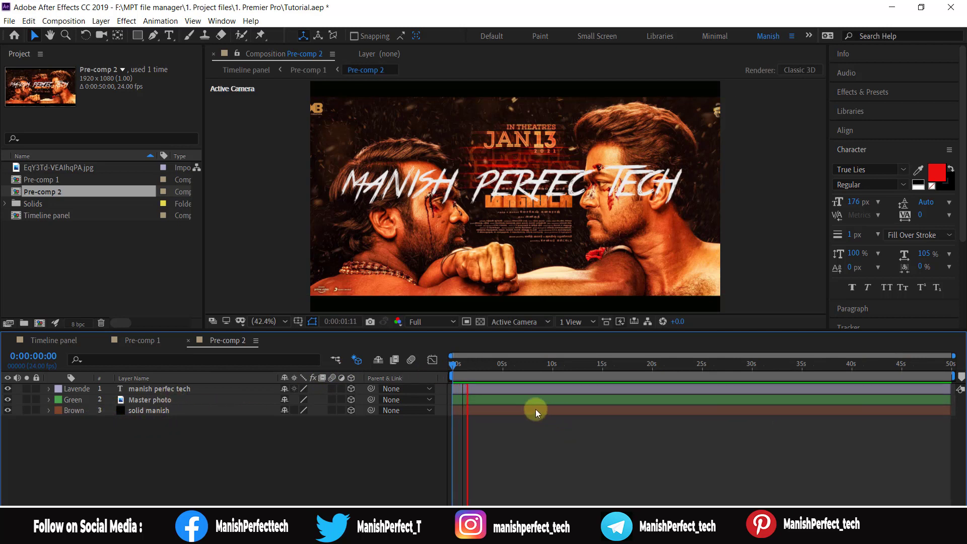
pyautogui.moveTo(455, 367); pyautogui.dragTo(533, 388)
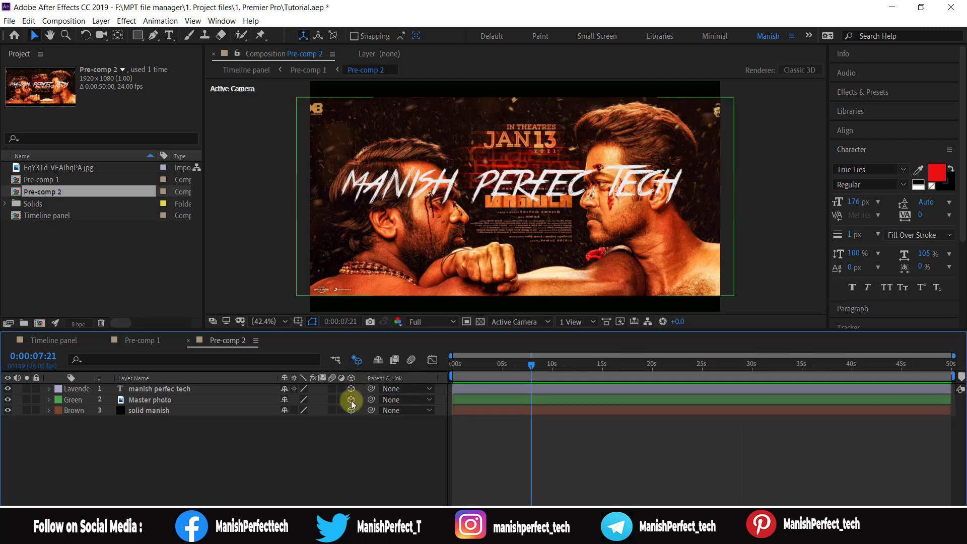
# Step: Mark all three layers shy, then show them again and clear their shy flags
pyautogui.click(376, 442)
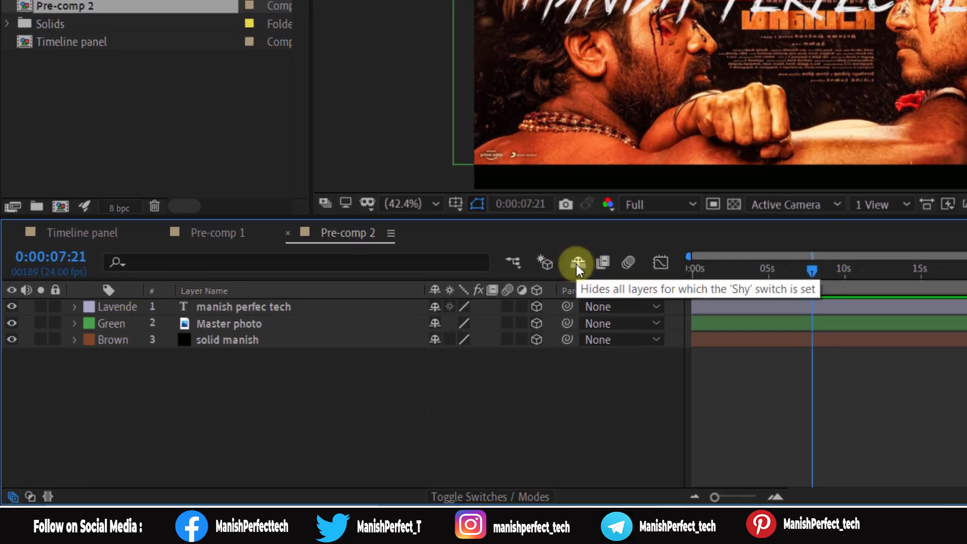
pyautogui.click(443, 302)
pyautogui.click(443, 318)
pyautogui.click(444, 303)
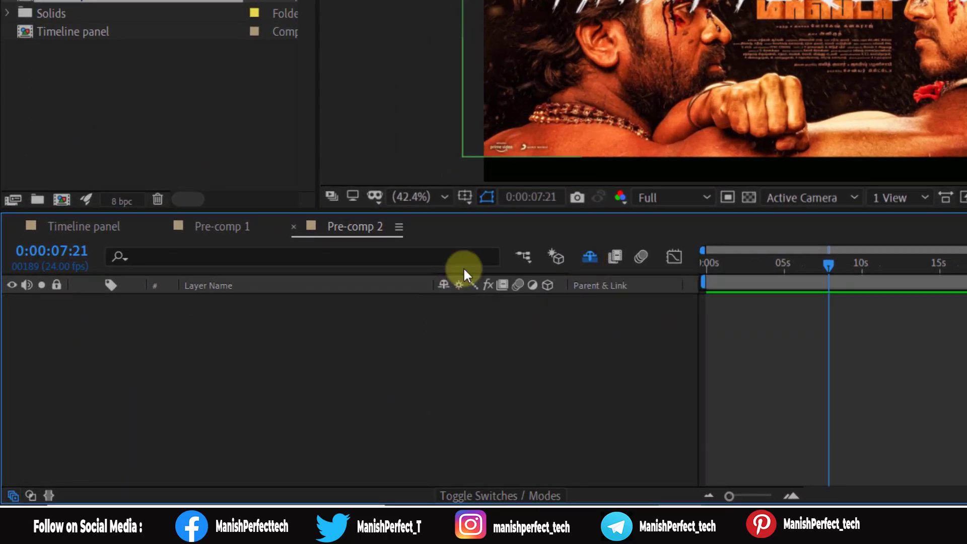
pyautogui.click(591, 257)
pyautogui.click(444, 301)
pyautogui.click(444, 319)
pyautogui.click(444, 337)
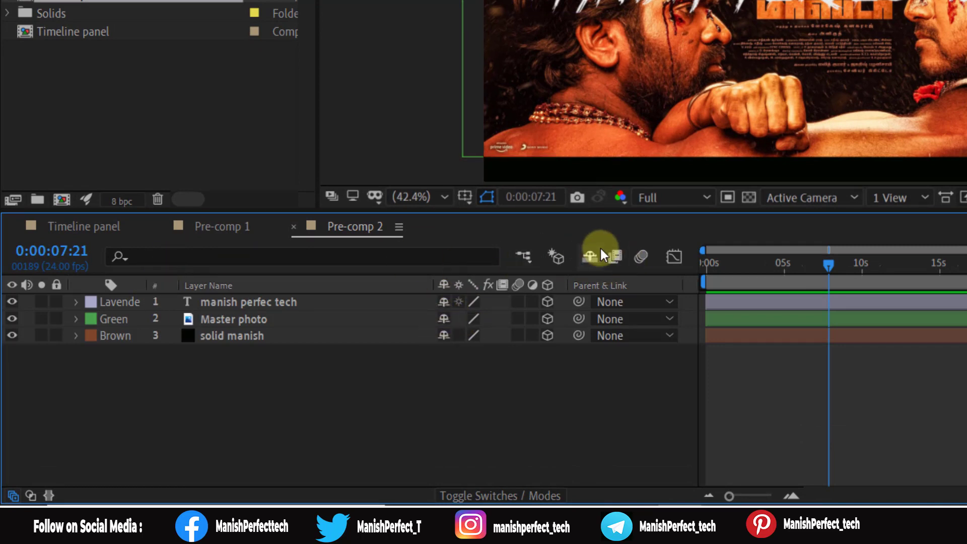
# Step: Turn off 3D for the solid manish, Master photo and text layers
pyautogui.click(548, 336)
pyautogui.click(548, 319)
pyautogui.click(548, 301)
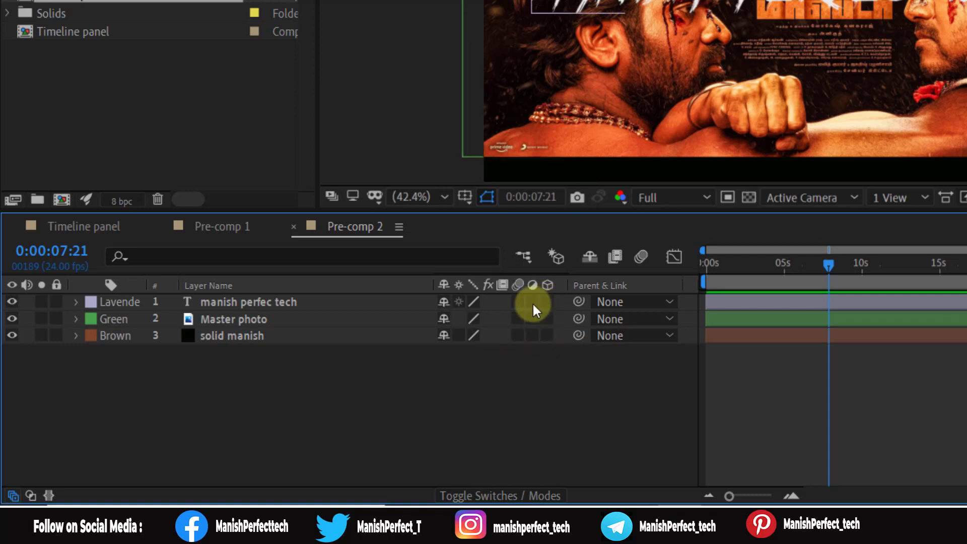
# Step: Enable composition motion blur and motion blur on all three layers
pyautogui.click(641, 259)
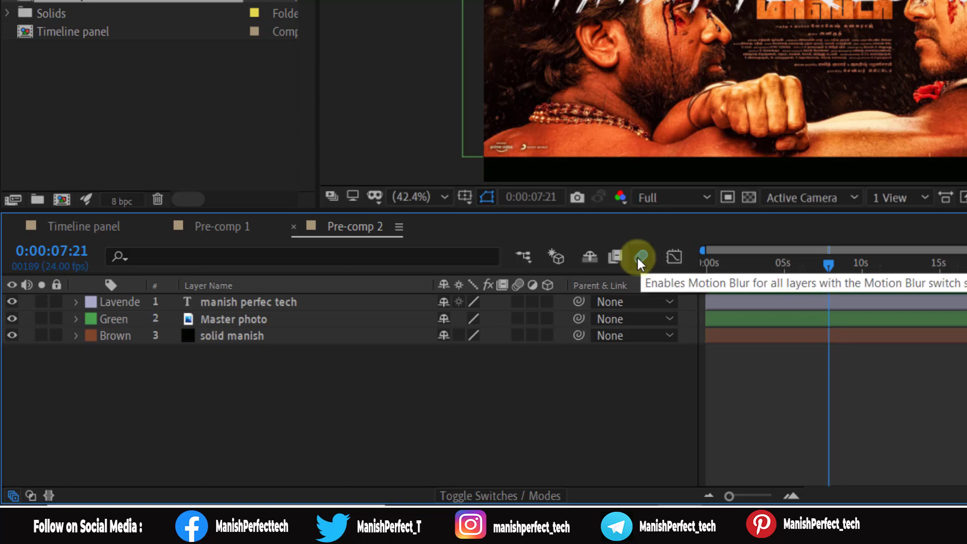
pyautogui.click(532, 302)
pyautogui.click(533, 319)
pyautogui.click(533, 335)
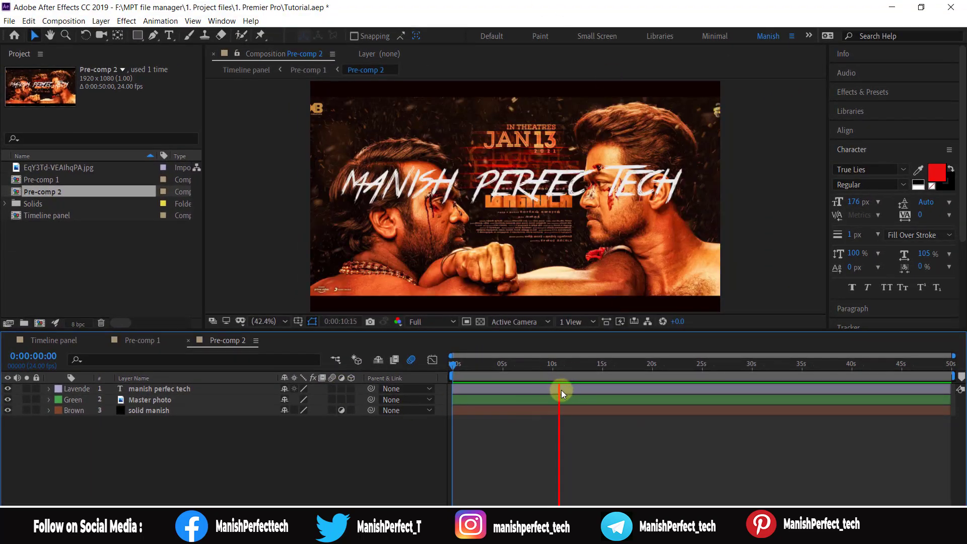
# Step: Inspect the manish perfec tech layer in the Graph Editor, then return to the first frame
pyautogui.moveTo(450, 364); pyautogui.dragTo(808, 364)
pyautogui.click(157, 389)
pyautogui.click(432, 360)
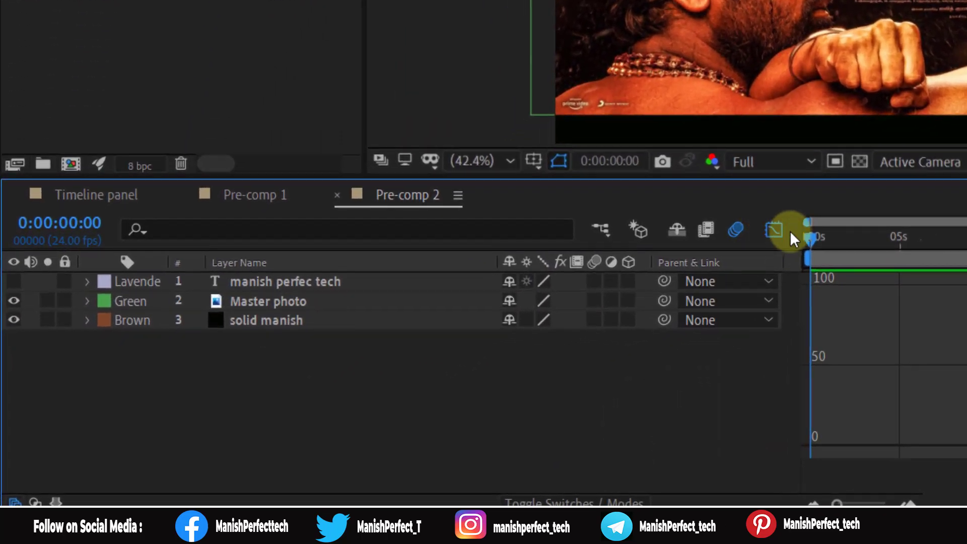
pyautogui.moveTo(812, 239); pyautogui.dragTo(641, 365)
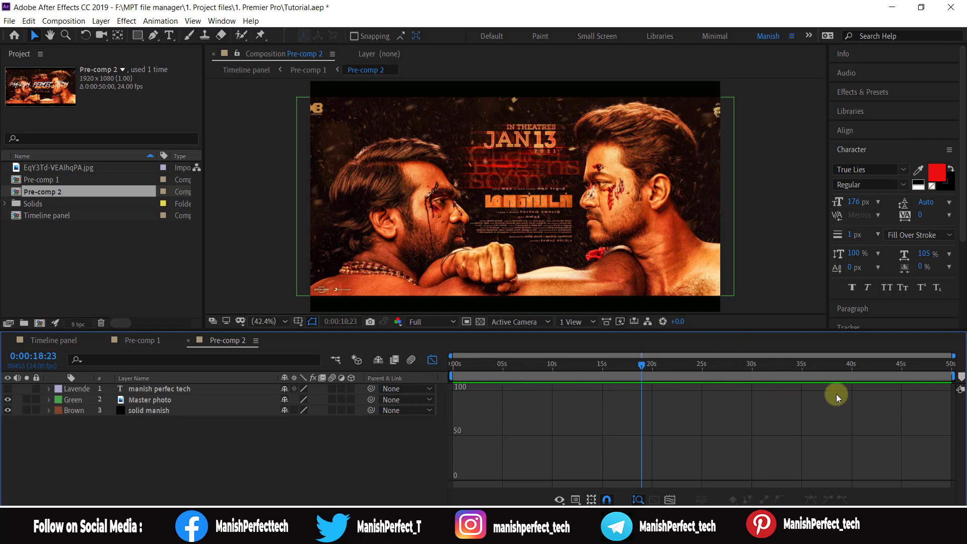
pyautogui.press('Home')
pyautogui.press(';')
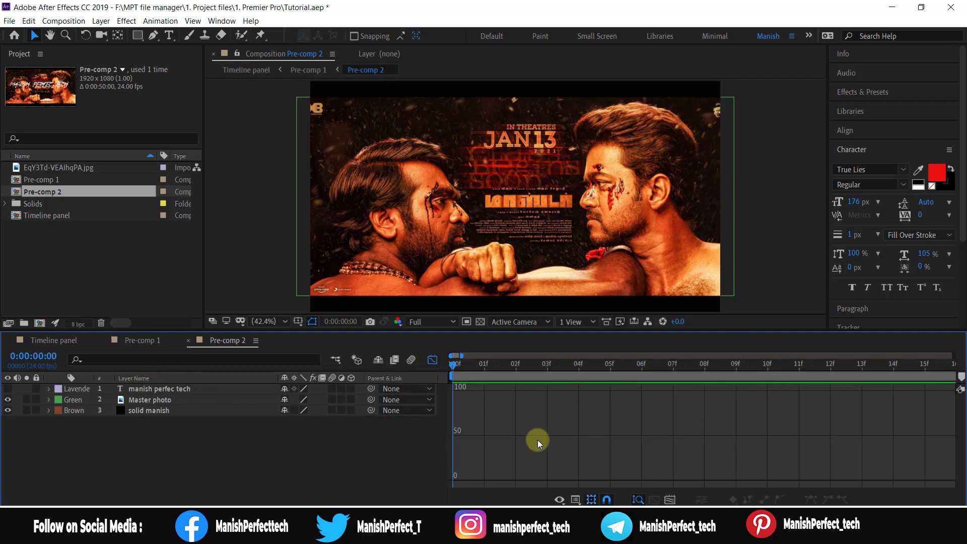
pyautogui.click(429, 360)
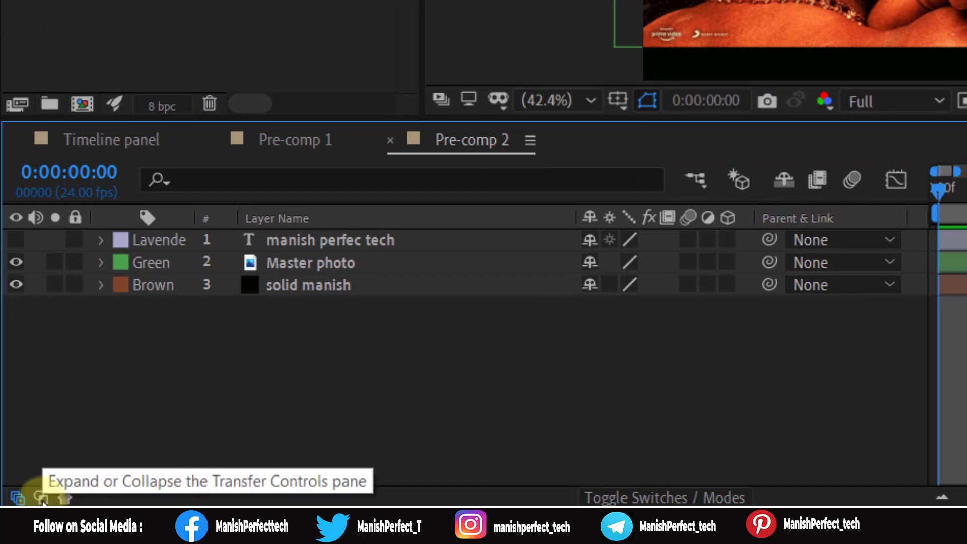
pyautogui.click(41, 498)
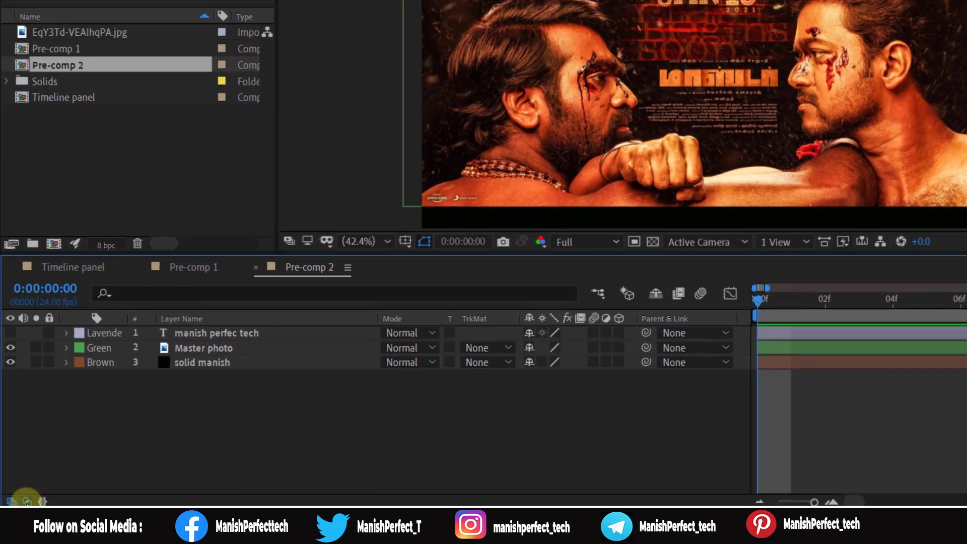
pyautogui.click(26, 502)
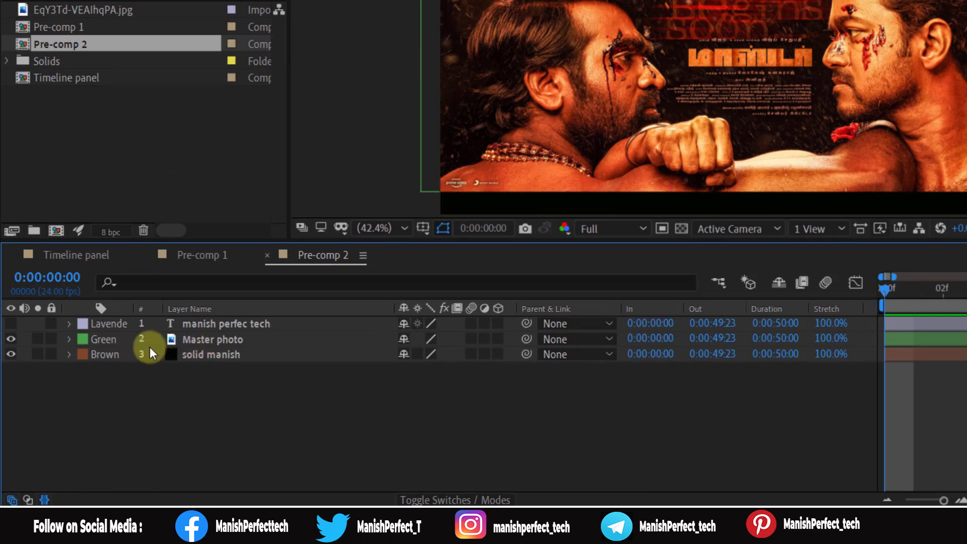
pyautogui.click(217, 324)
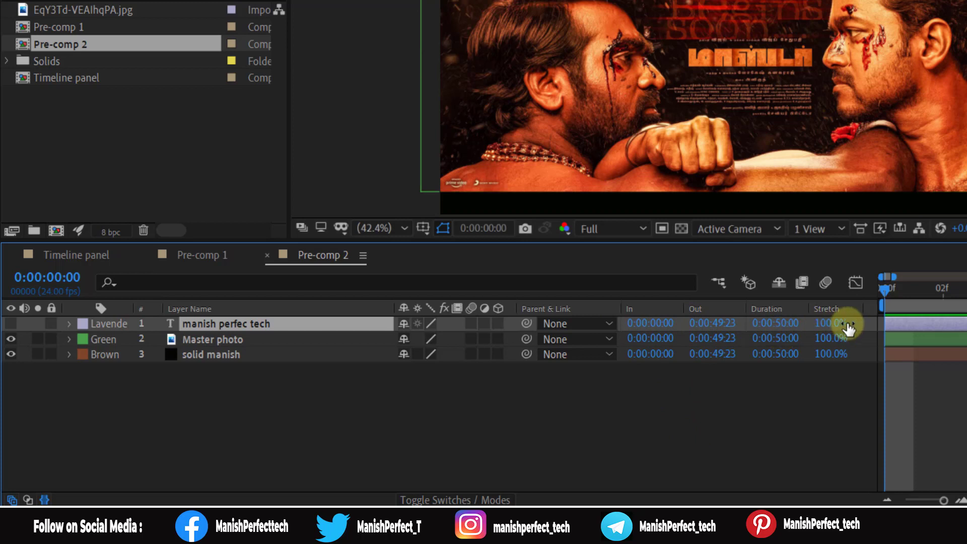
pyautogui.click(27, 499)
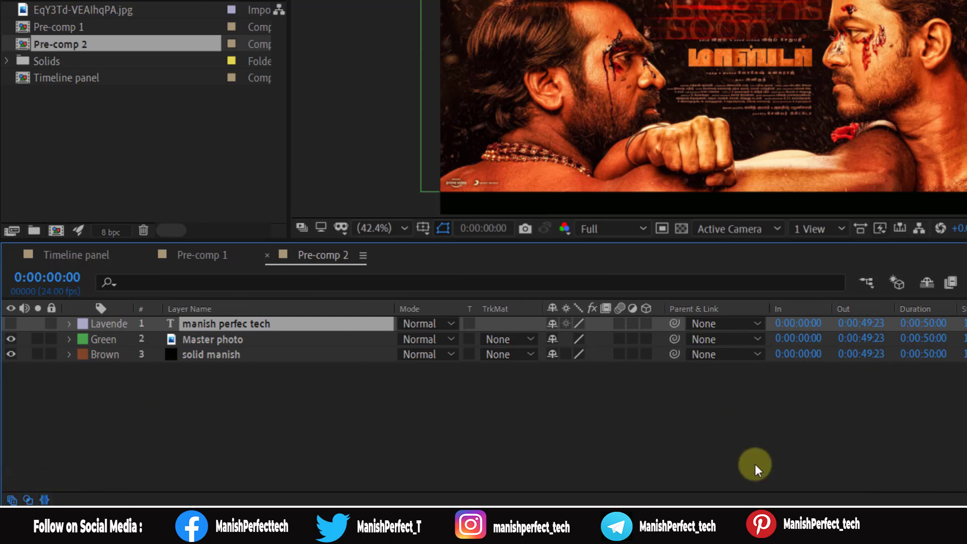
pyautogui.click(44, 500)
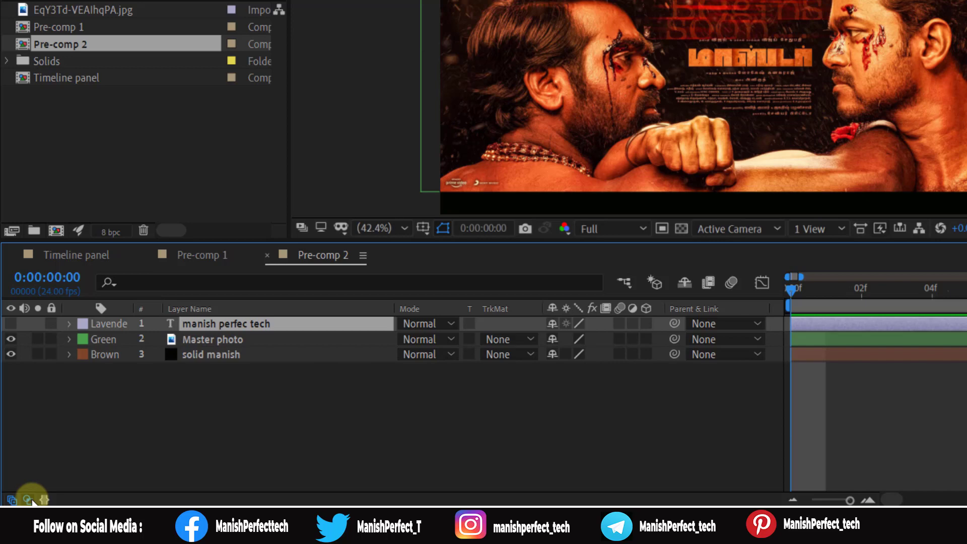
pyautogui.click(28, 498)
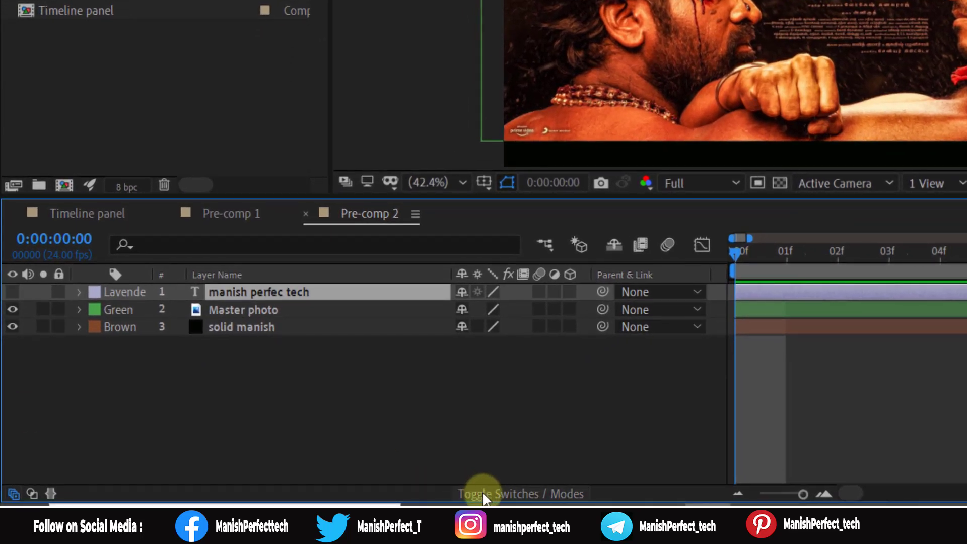
pyautogui.click(483, 499)
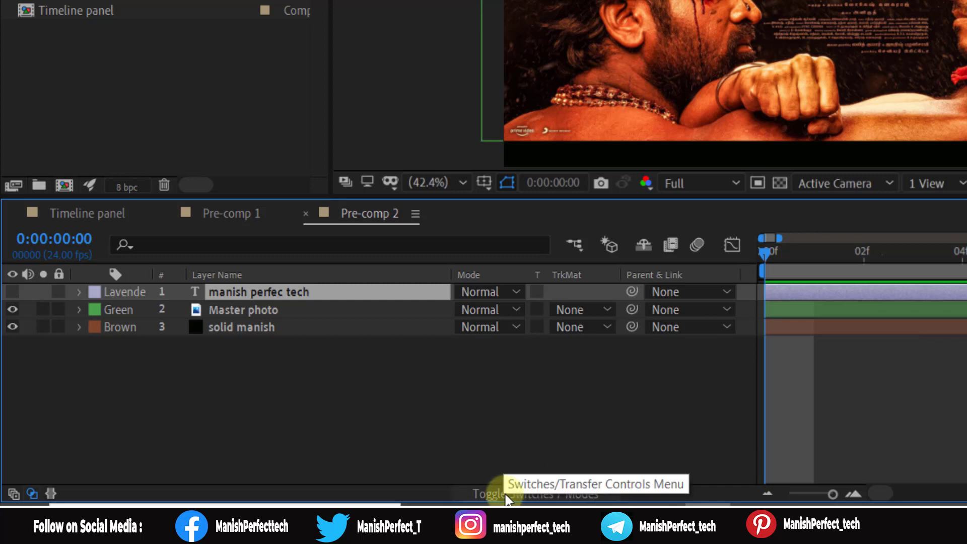
pyautogui.click(506, 497)
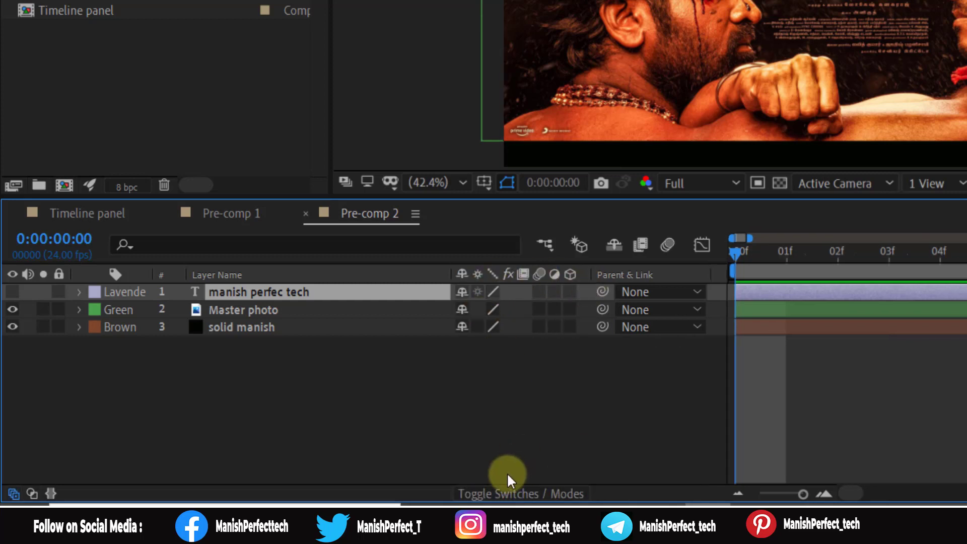
pyautogui.click(505, 491)
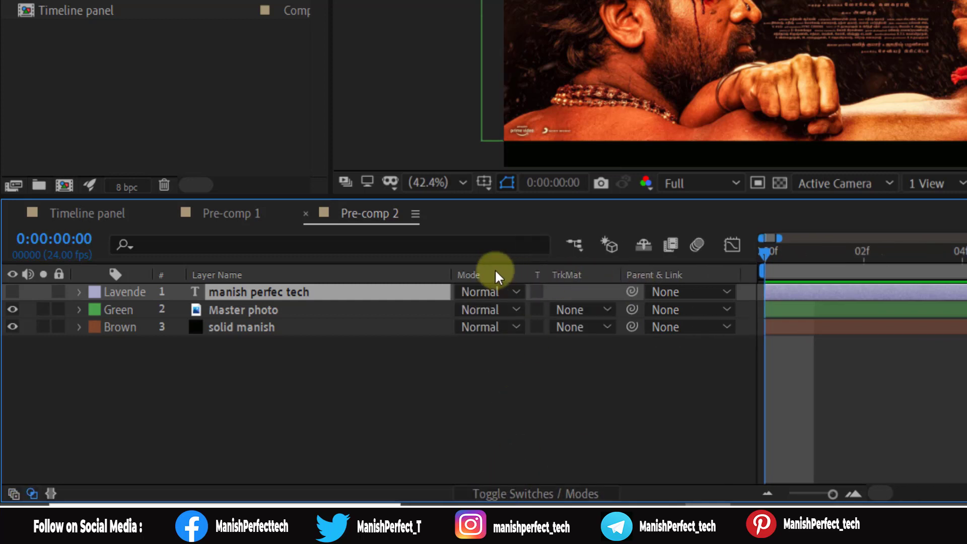
pyautogui.click(506, 488)
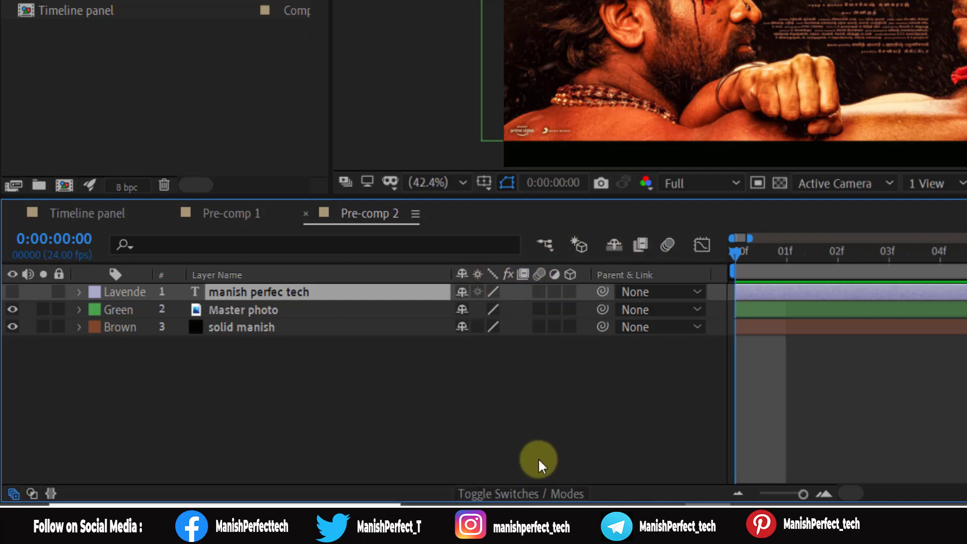
pyautogui.click(582, 489)
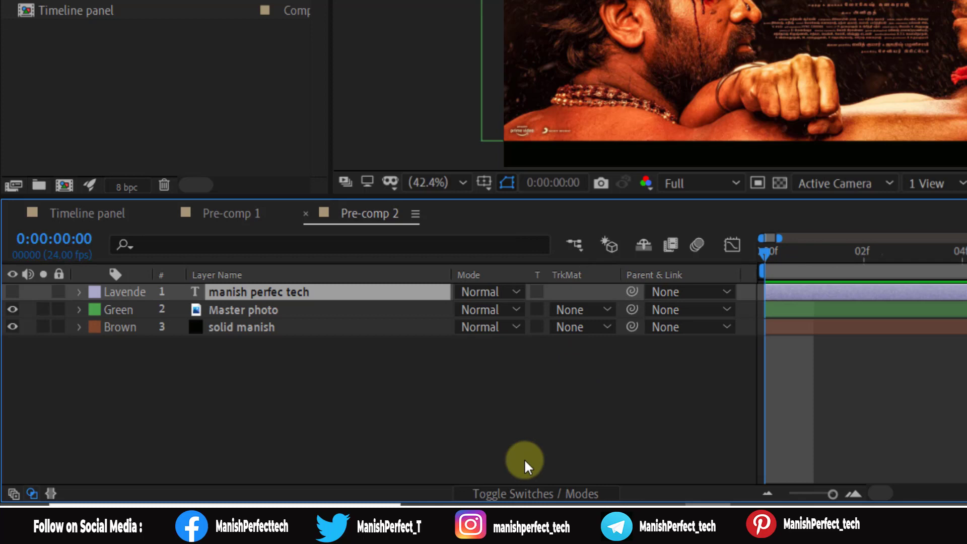
pyautogui.click(528, 488)
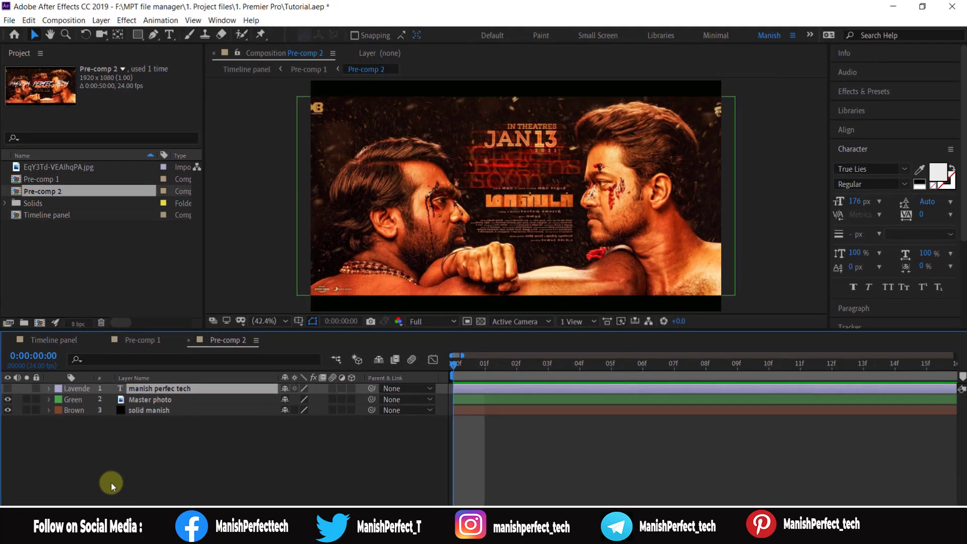
pyautogui.click(204, 459)
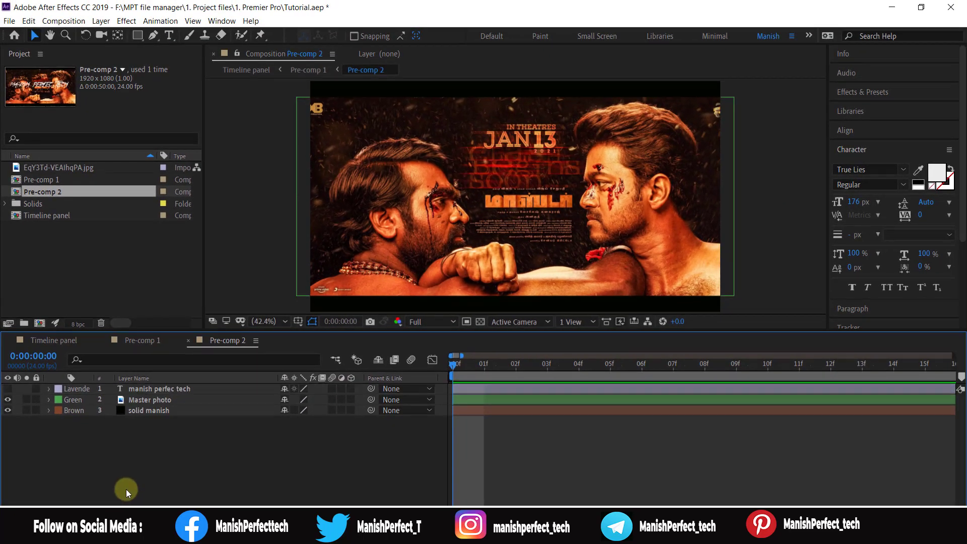
# Step: Enlarge the timeline area and make the manish perfec tech text visible again
pyautogui.moveTo(423, 331); pyautogui.dragTo(252, 276)
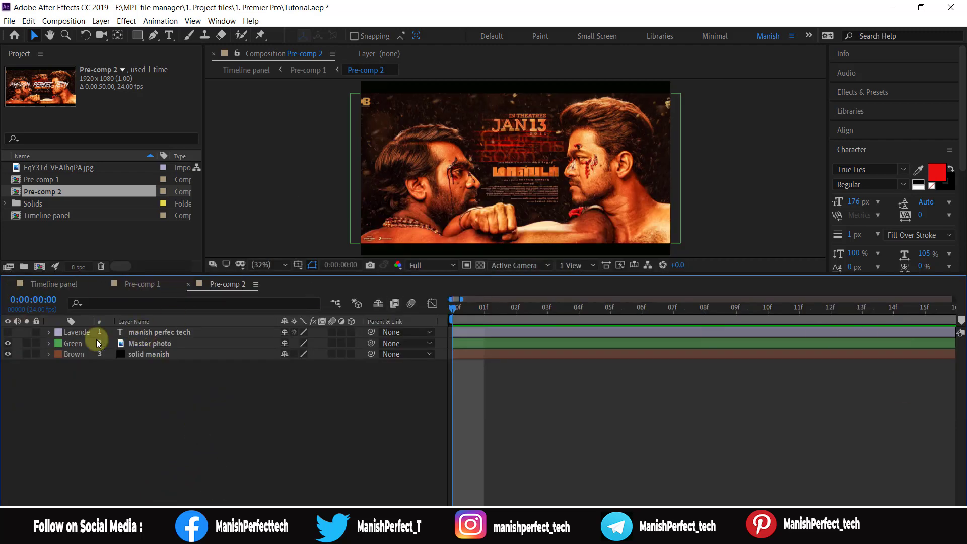
pyautogui.click(7, 332)
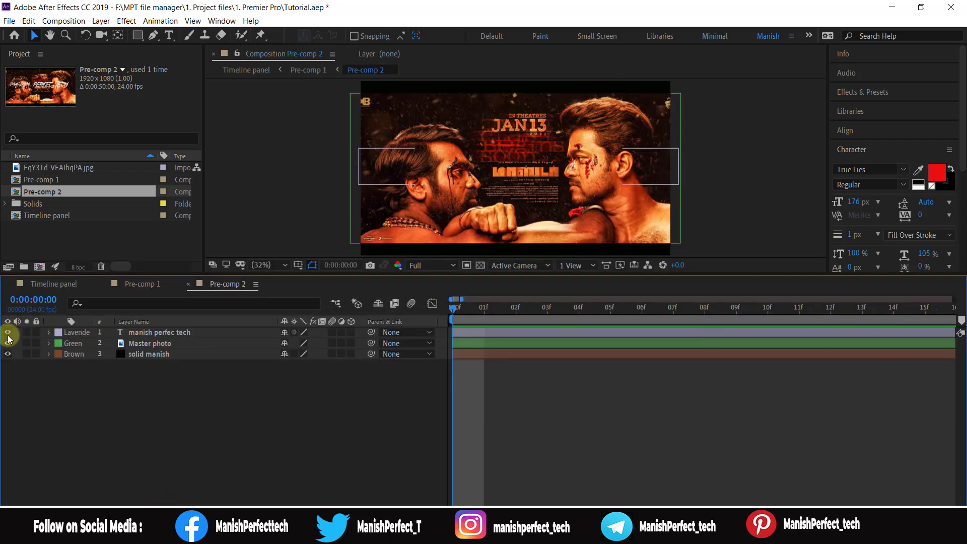